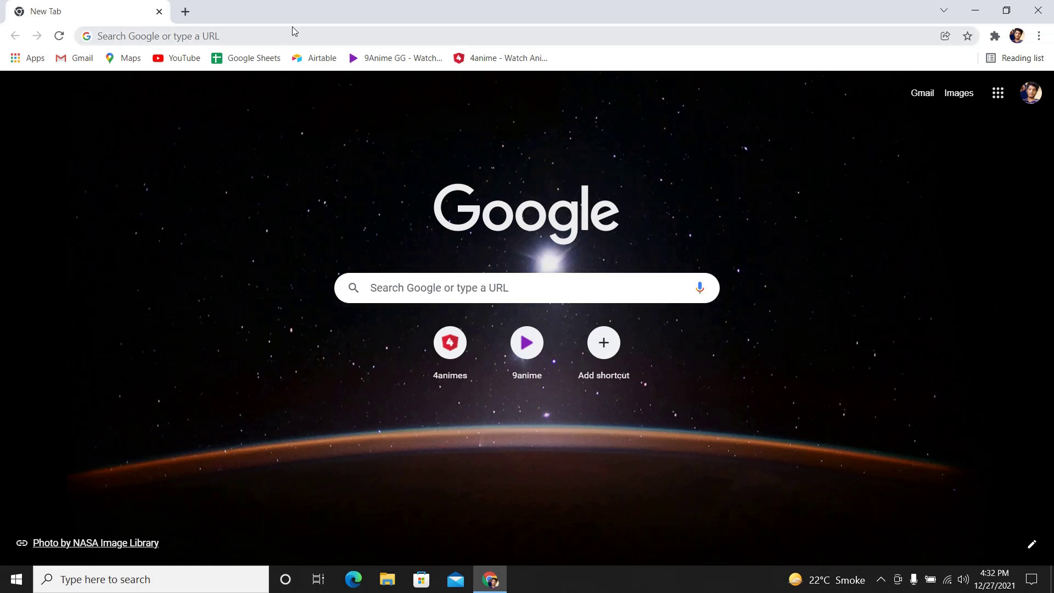
Download DataKund Studio for Windows from the datakund.com Downloads page
click(297, 35)
text(https://datakund.com/)
key(Return)
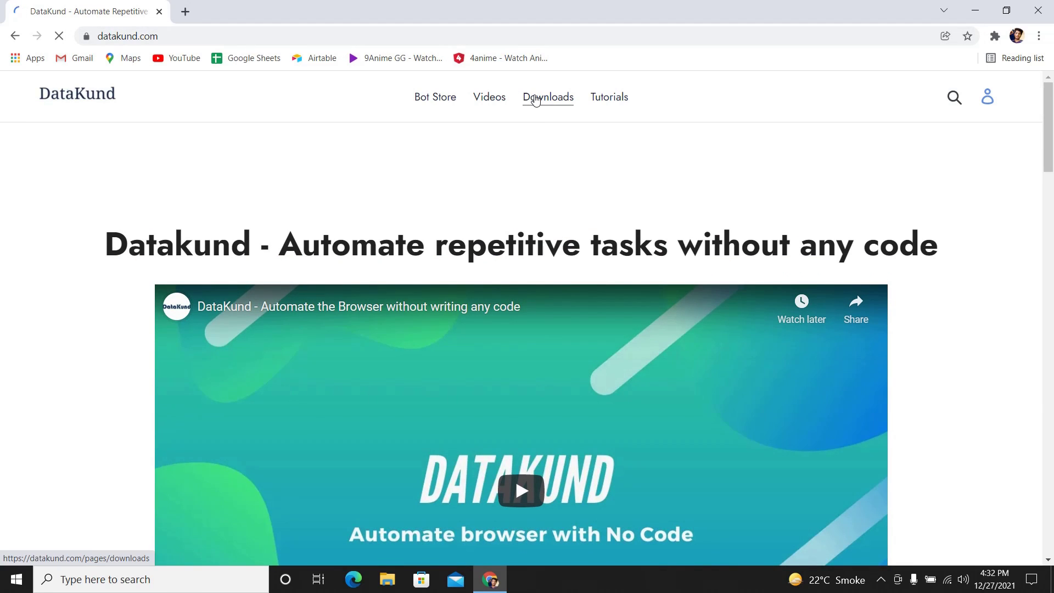
click(546, 97)
click(265, 372)
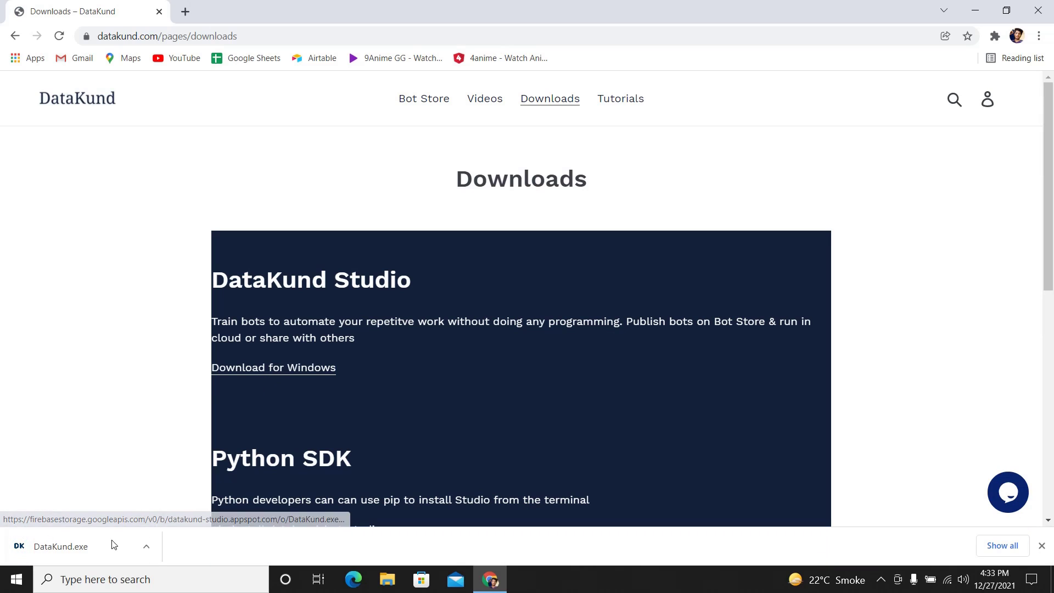
Run the DataKund installer despite the warning, accept the license and keep the default folder
click(88, 546)
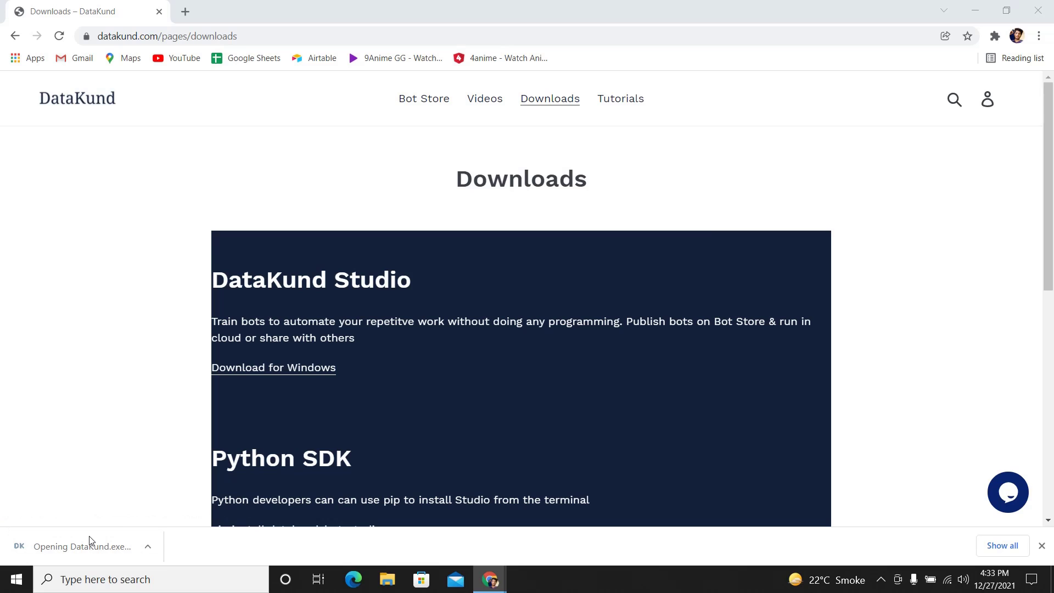
click(376, 188)
click(563, 419)
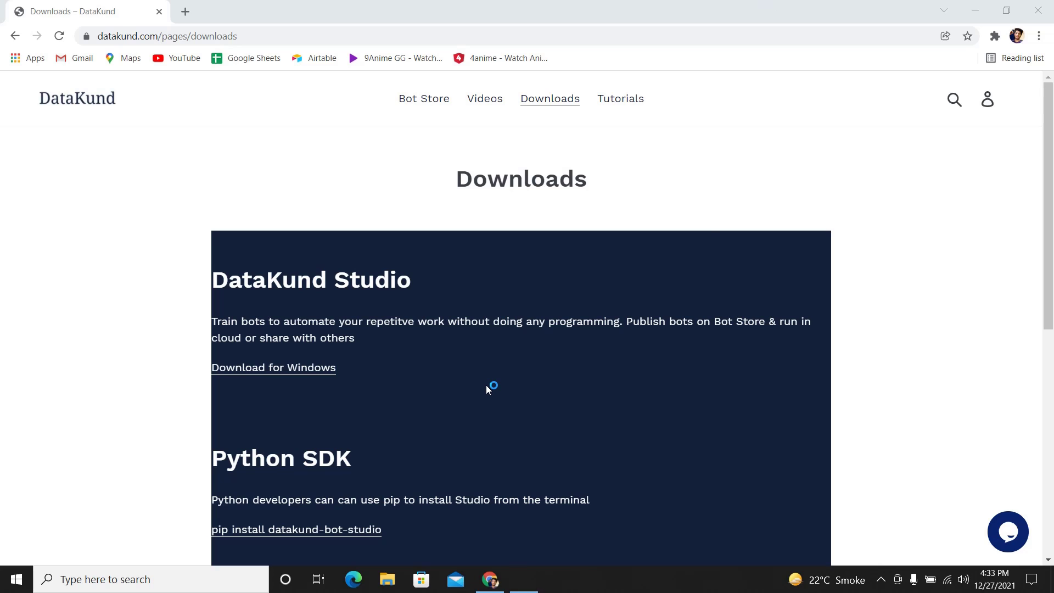
click(419, 381)
click(623, 425)
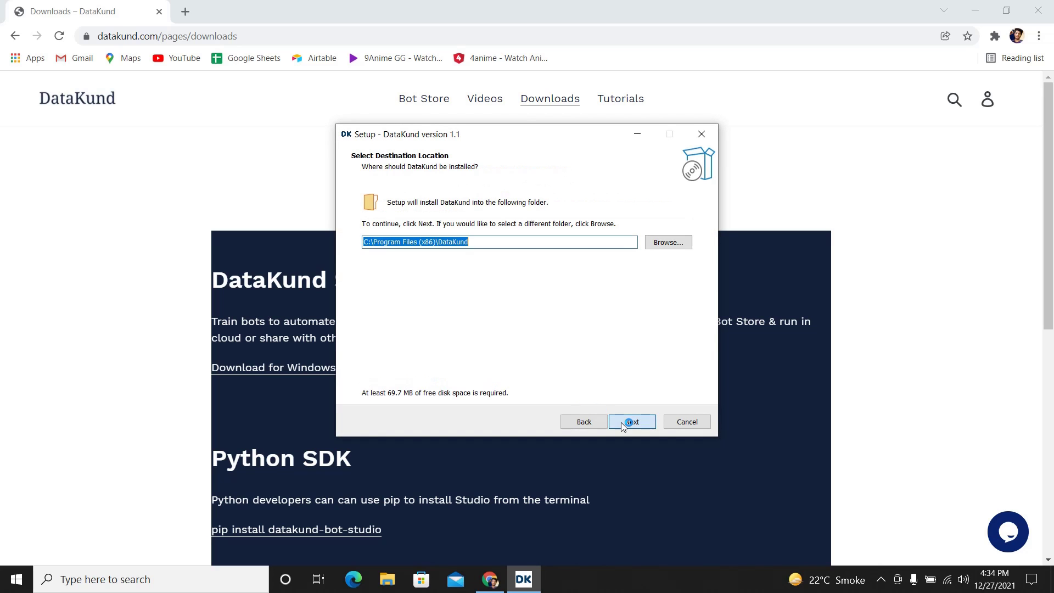
click(549, 354)
click(631, 422)
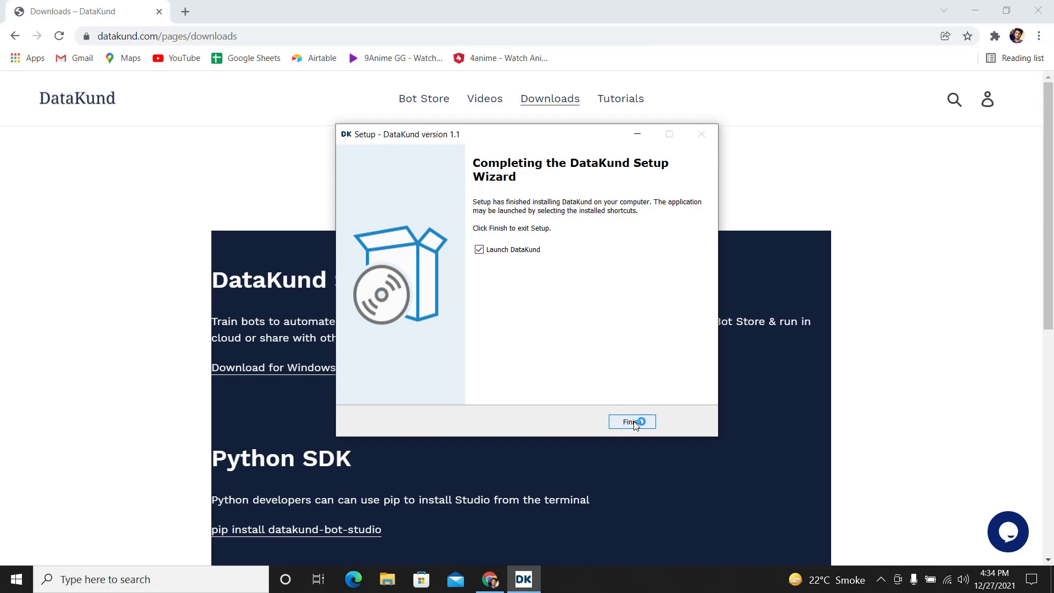
Finish setup to launch DataKund Studio, then log in to DataKund with a Google account
click(634, 421)
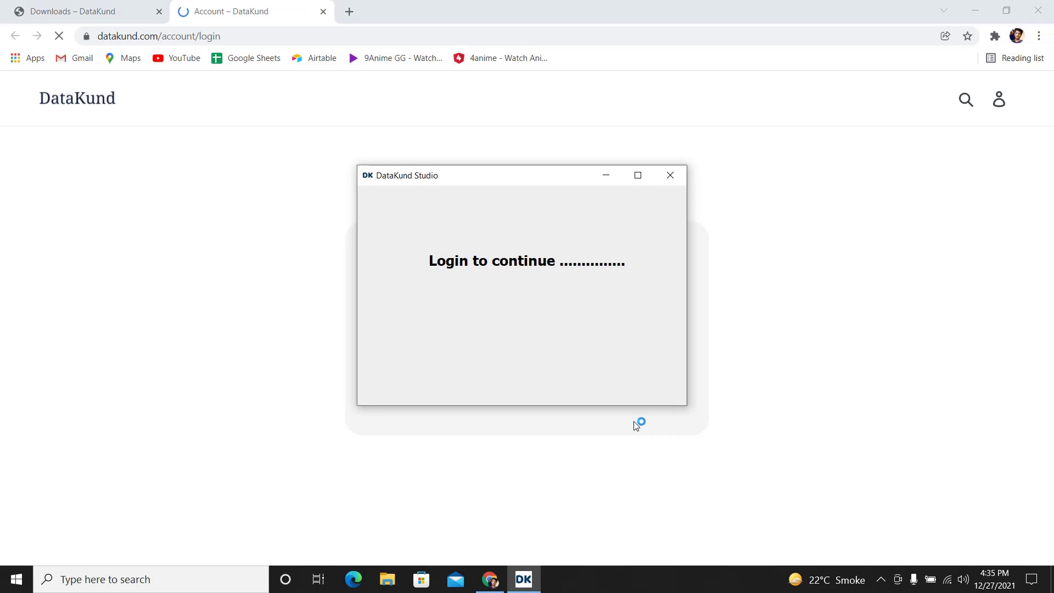
click(636, 426)
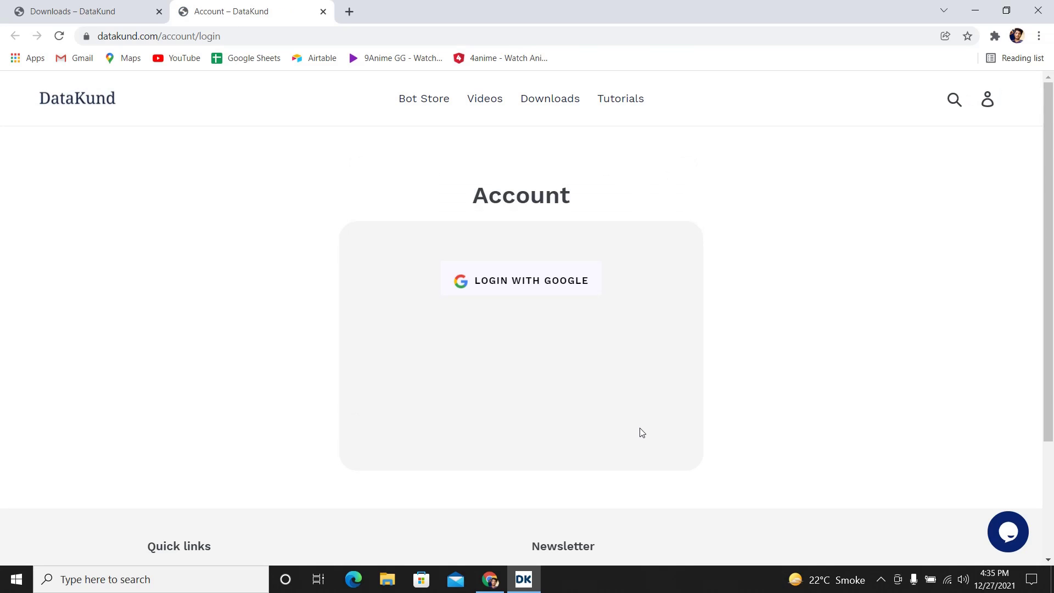
click(519, 286)
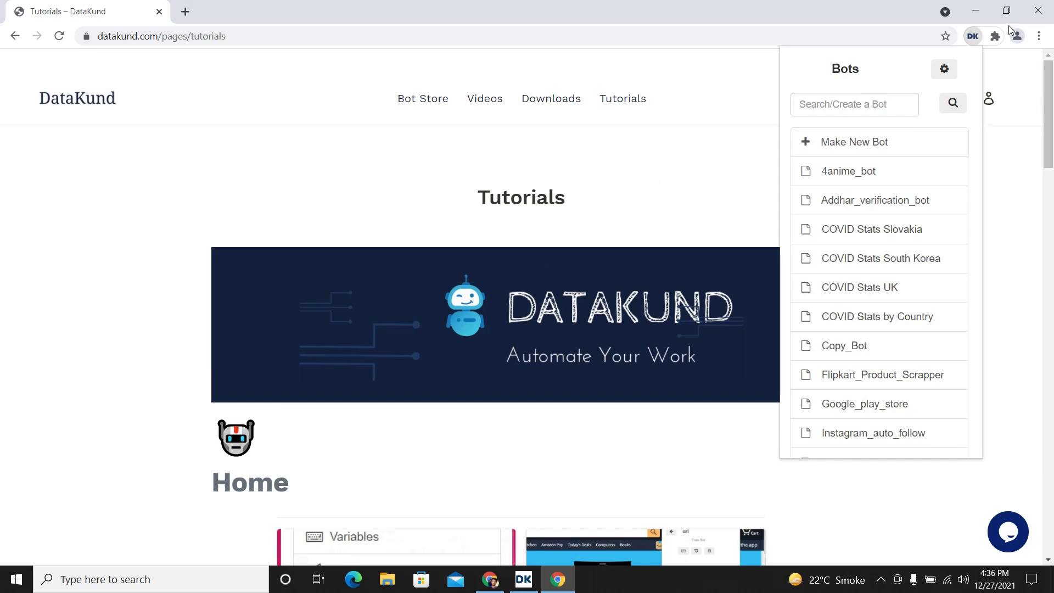
Pin the DataKund extension in Chrome and go to web.whatsapp.com
click(997, 38)
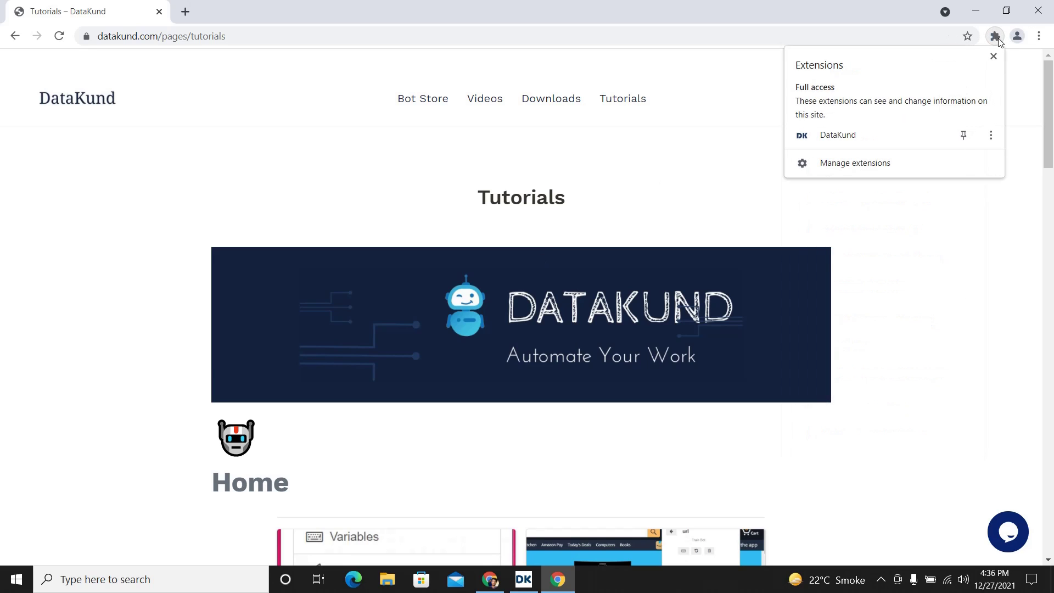
click(964, 134)
click(471, 35)
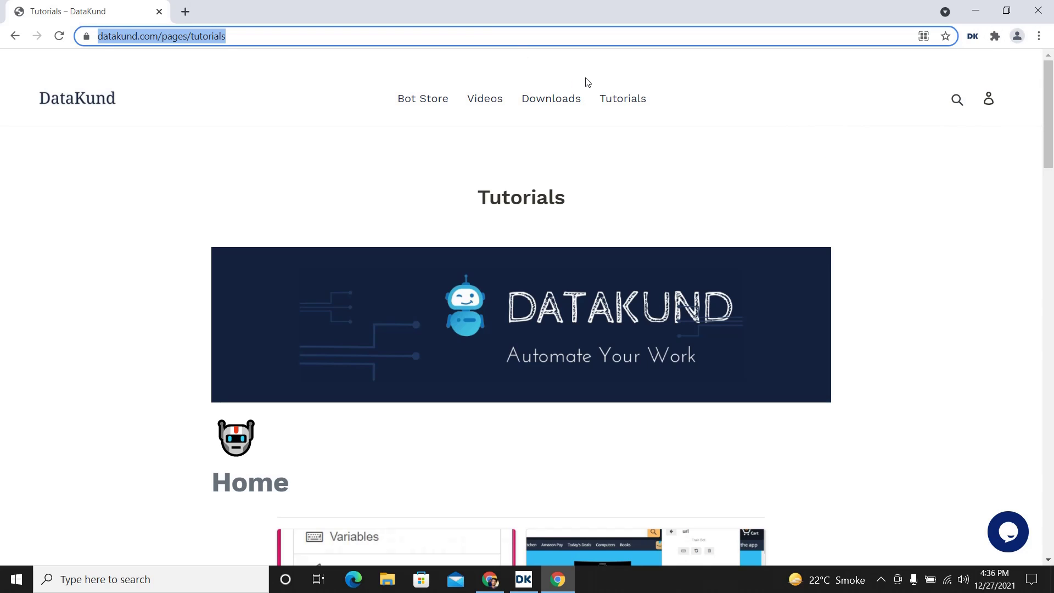
text(web.whatsapp.com)
key(Return)
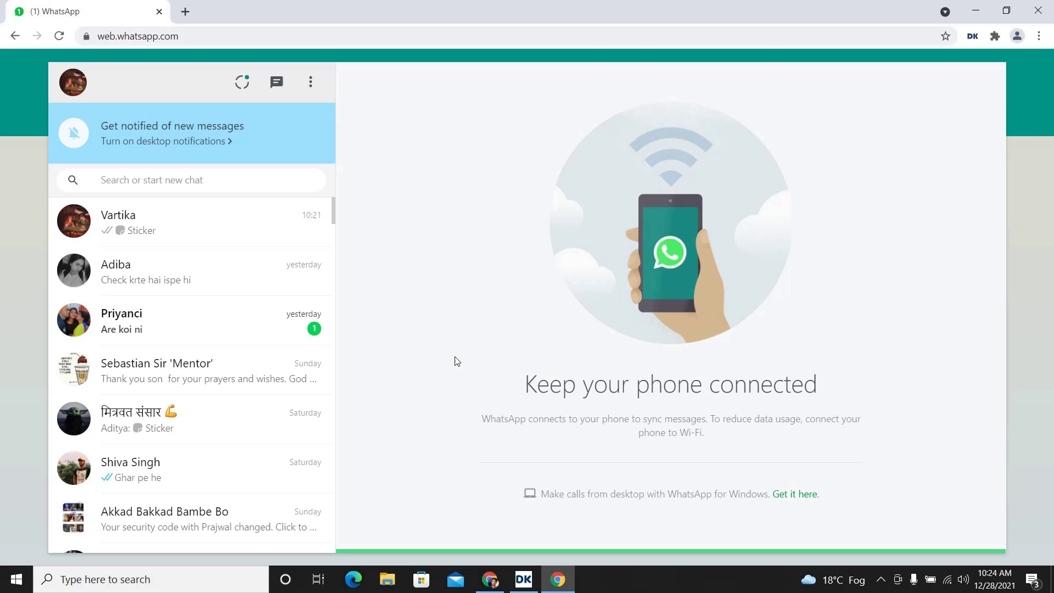
Create a simple DataKund bot named whatsapp_automation and start recording its training
click(972, 35)
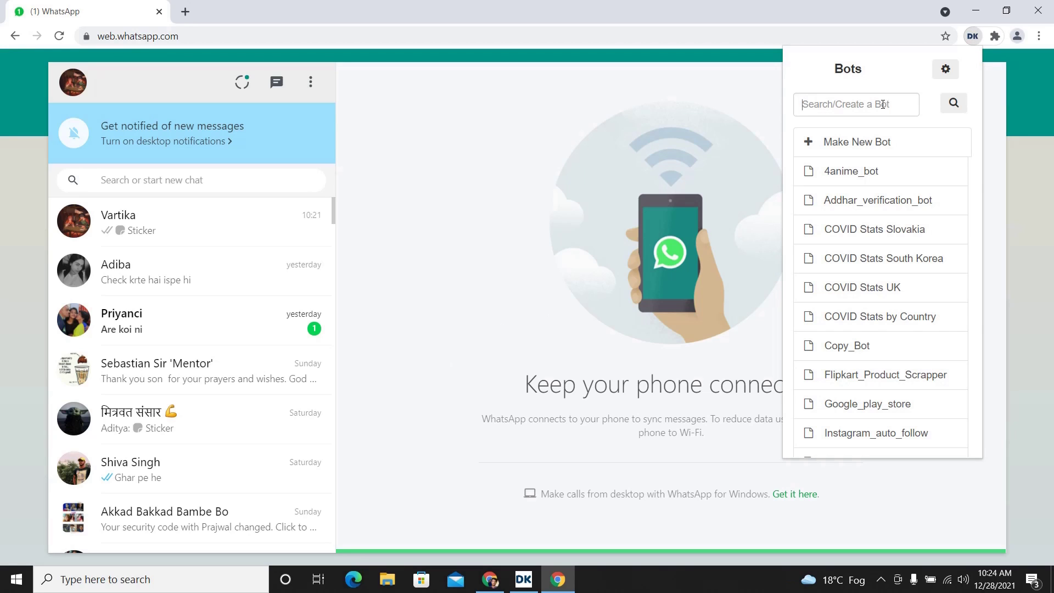
click(883, 104)
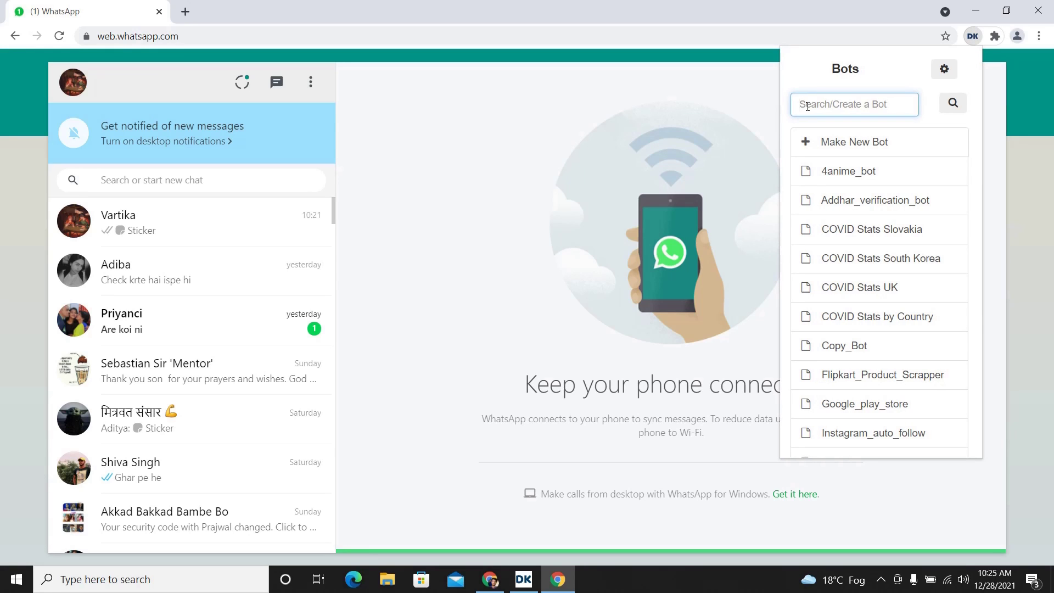
text(whatsapp_automation)
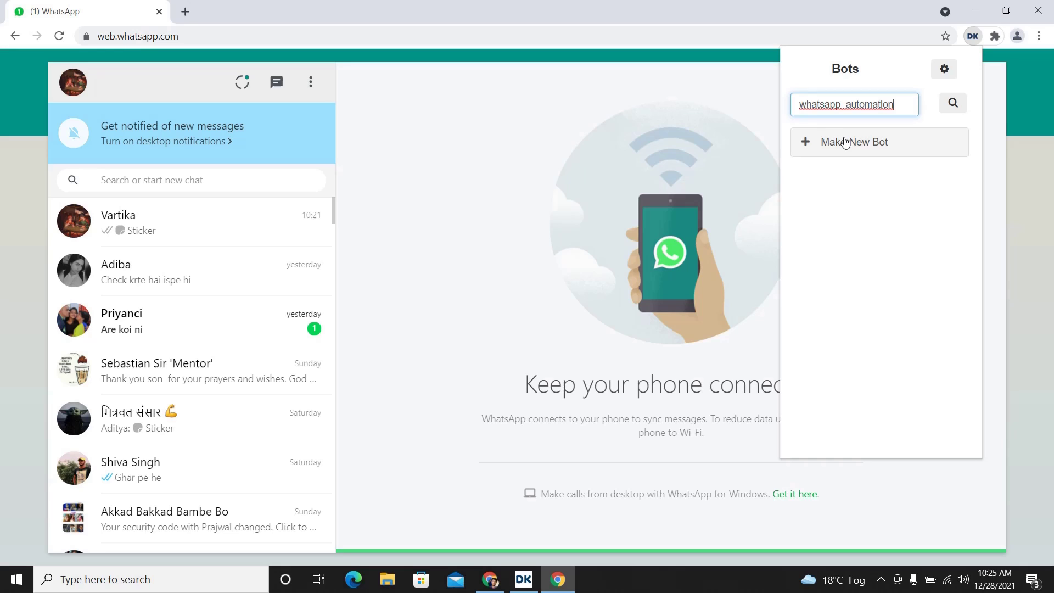
click(845, 142)
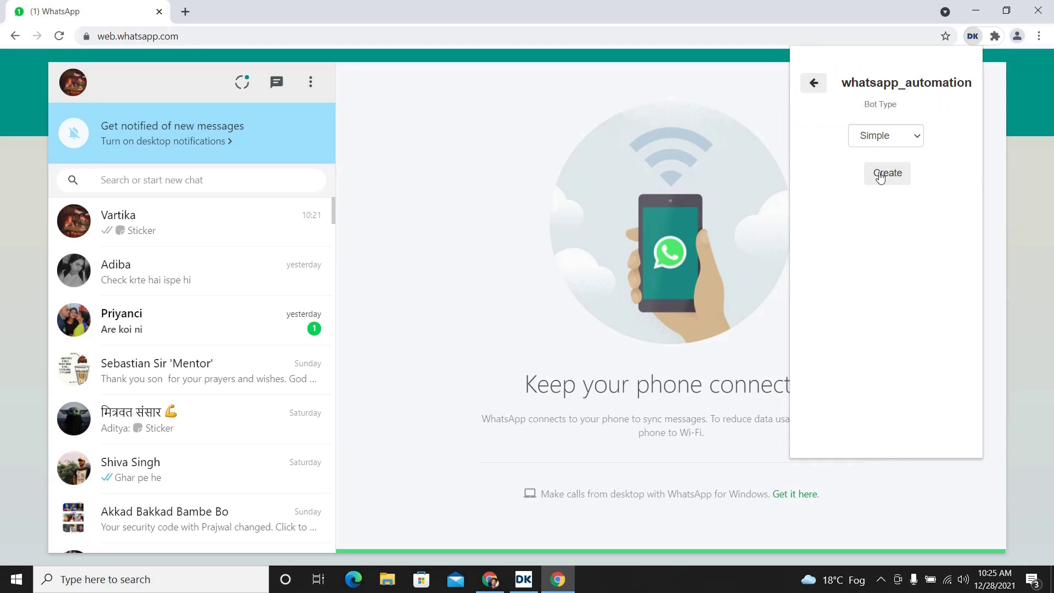
click(881, 175)
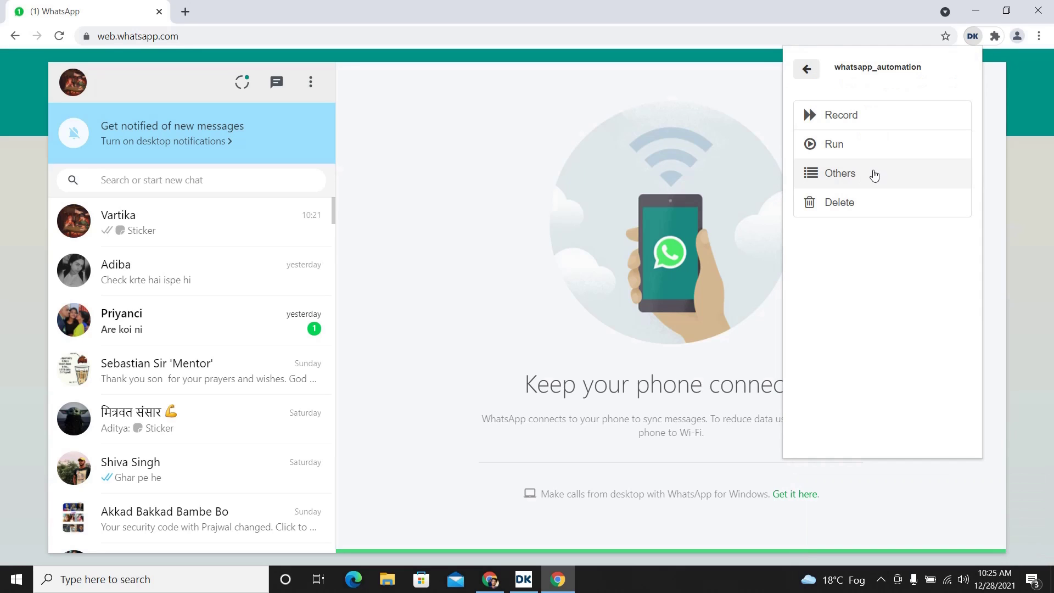
click(872, 117)
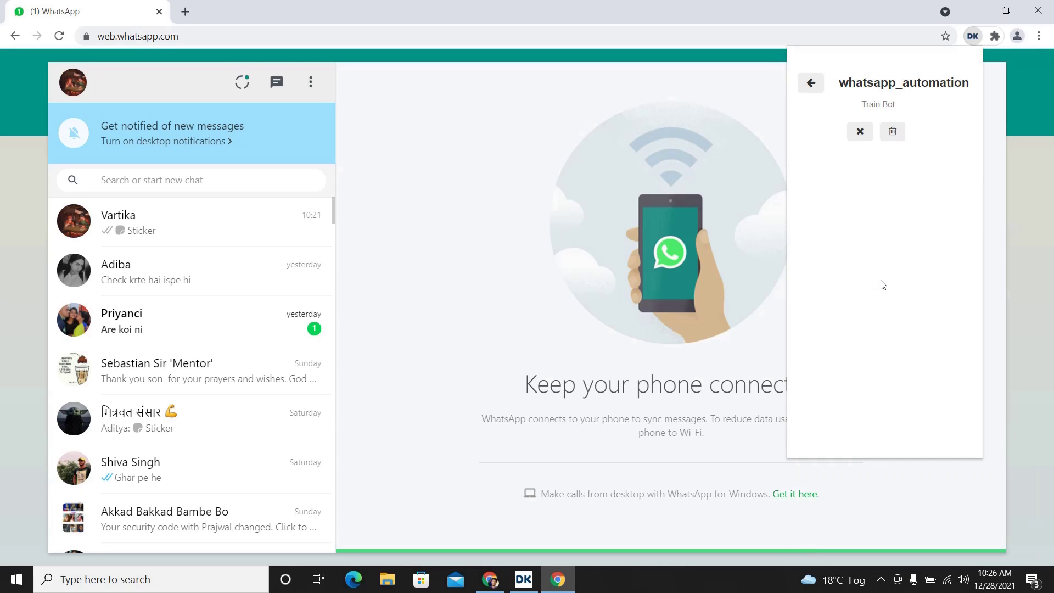
Search for the dibbu chat and send 'hello i'm just testing automation'
click(209, 180)
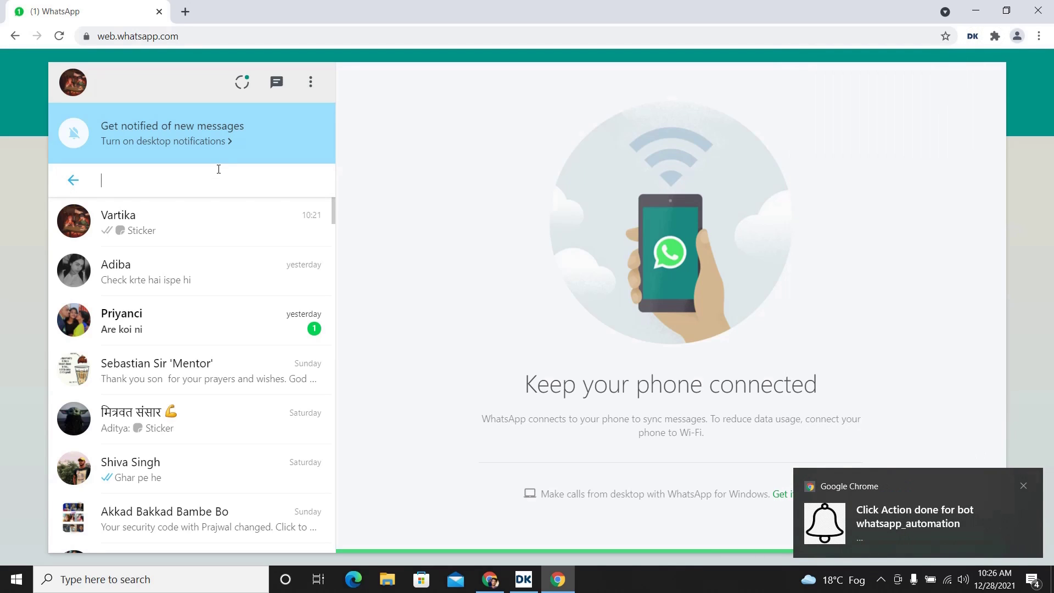
text(dibb)
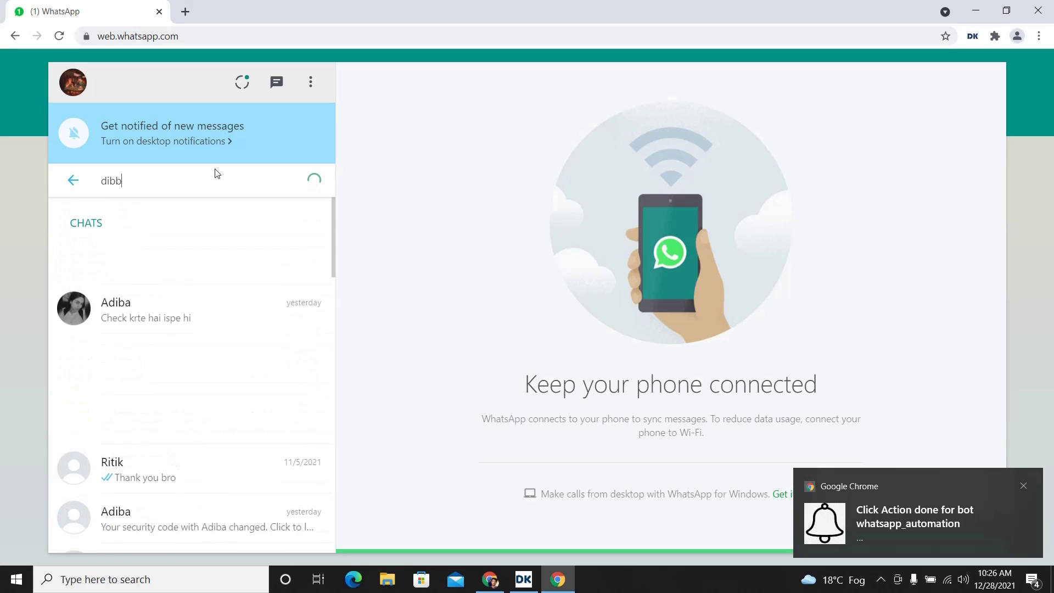
text(u)
key(Return)
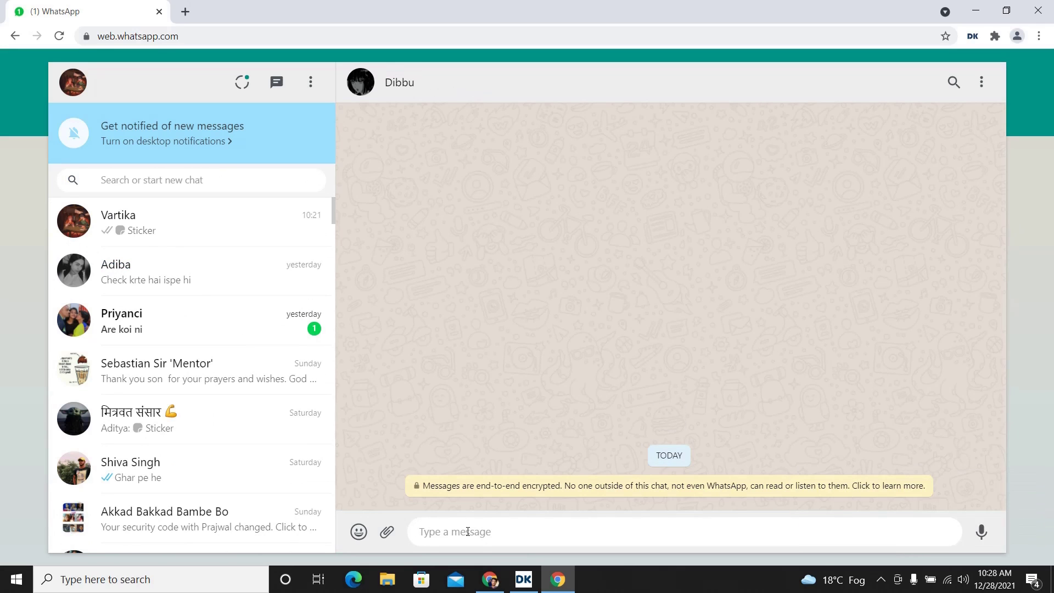
click(468, 531)
text(hello i)
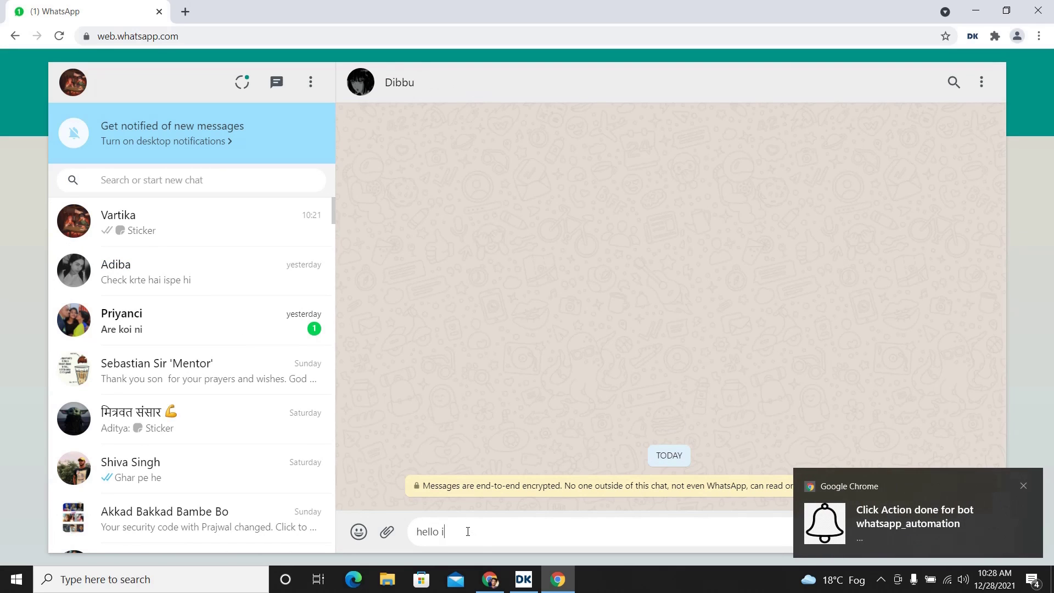
text('m just te)
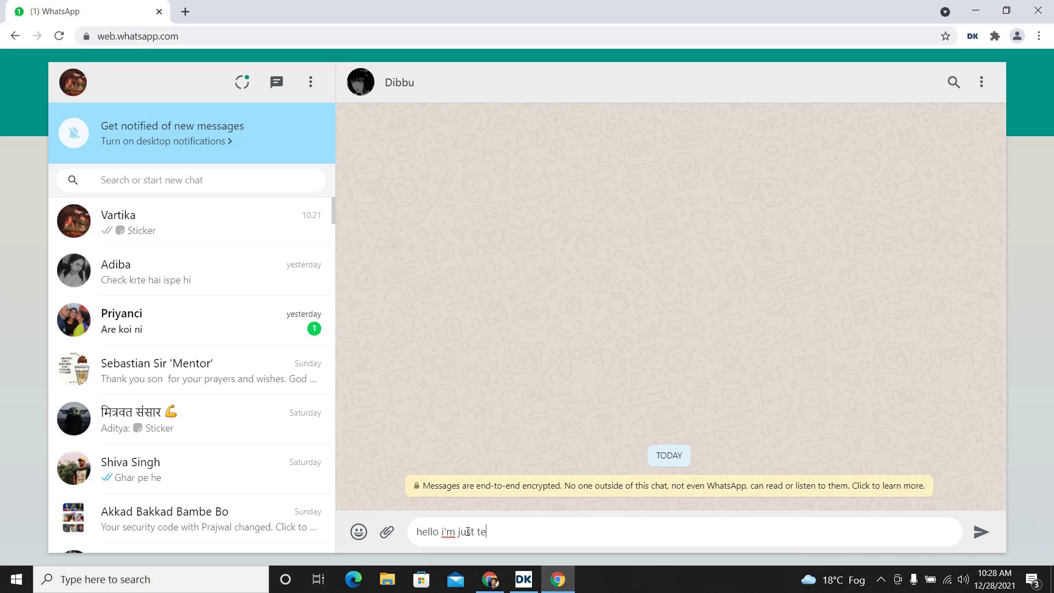
text(g automation)
key(Return)
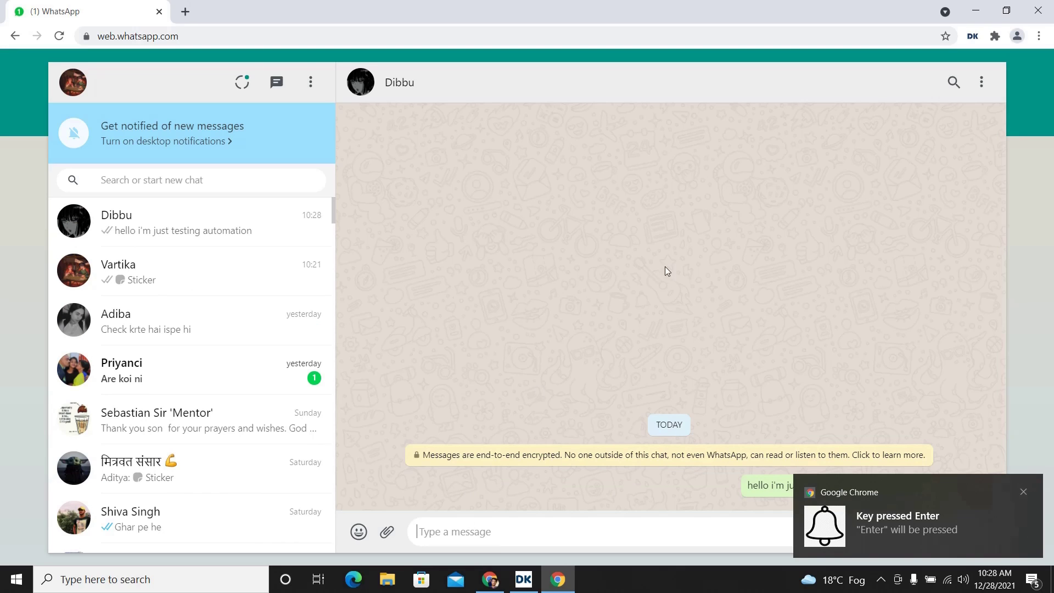
Replay the recorded whatsapp_automation bot once from its run view
click(970, 44)
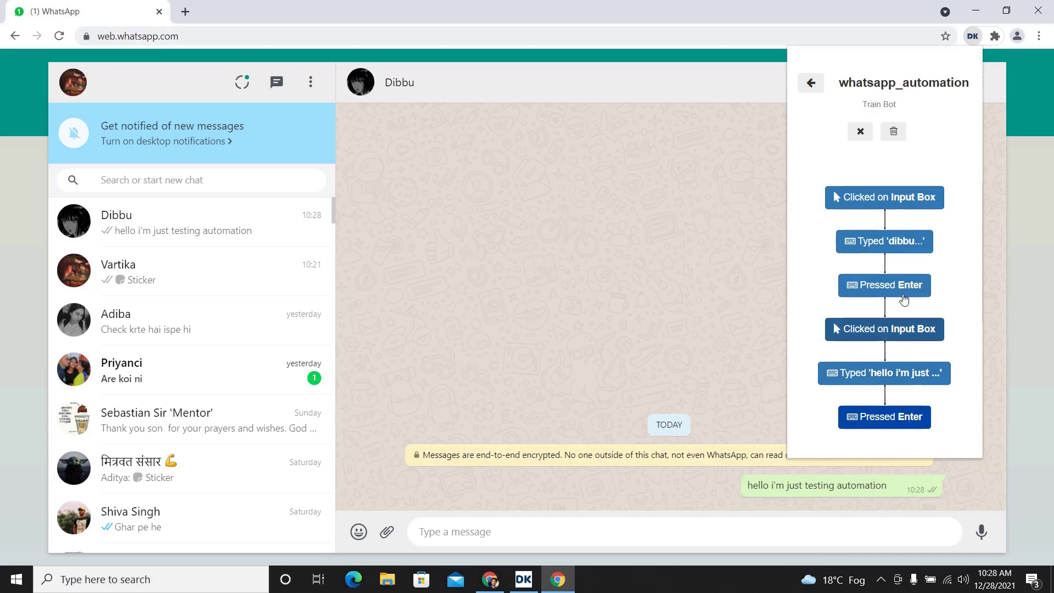
click(815, 87)
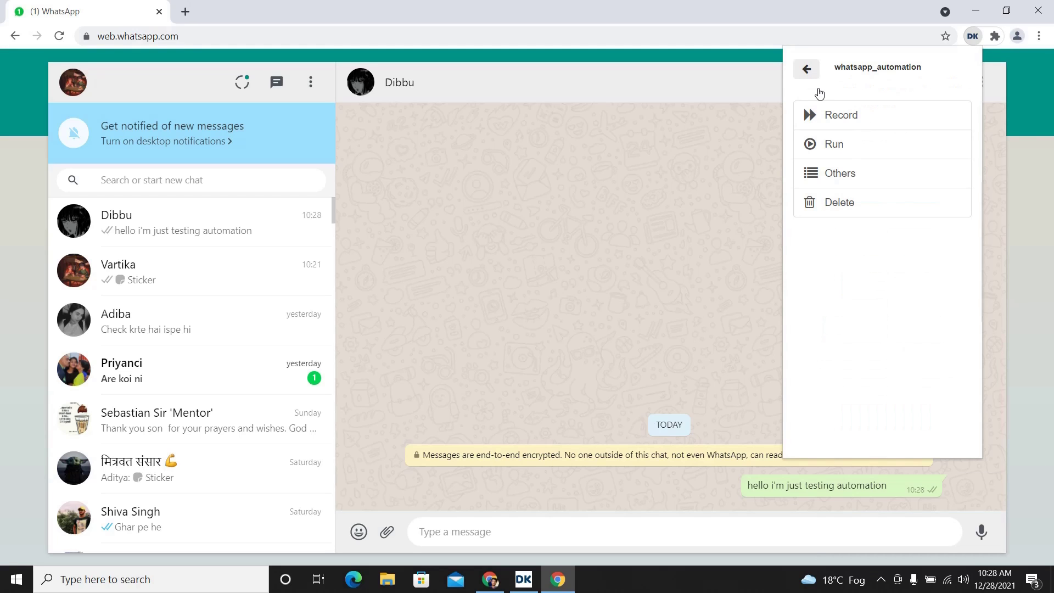
click(854, 153)
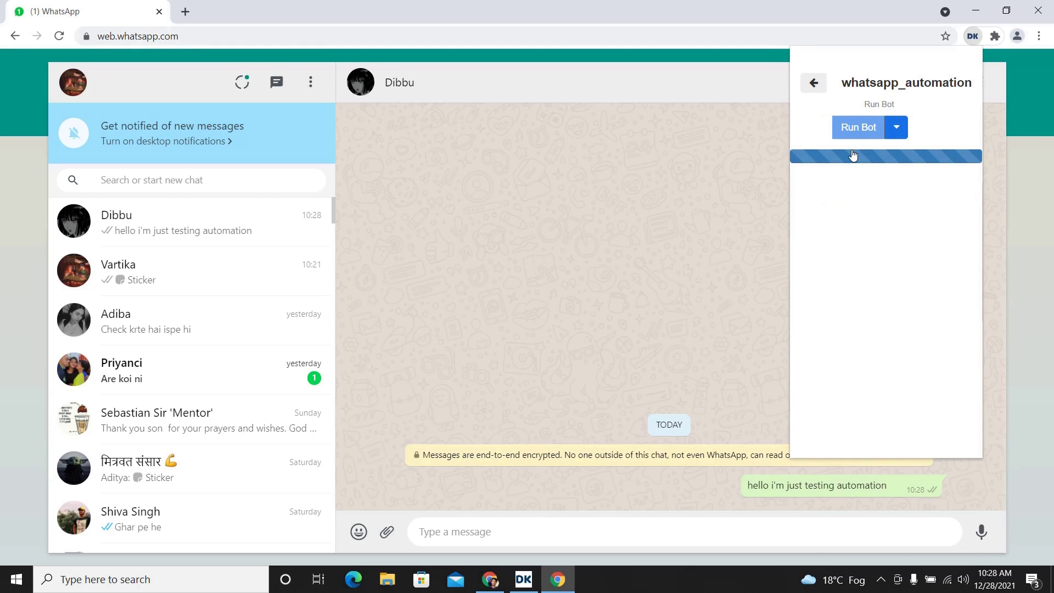
click(863, 129)
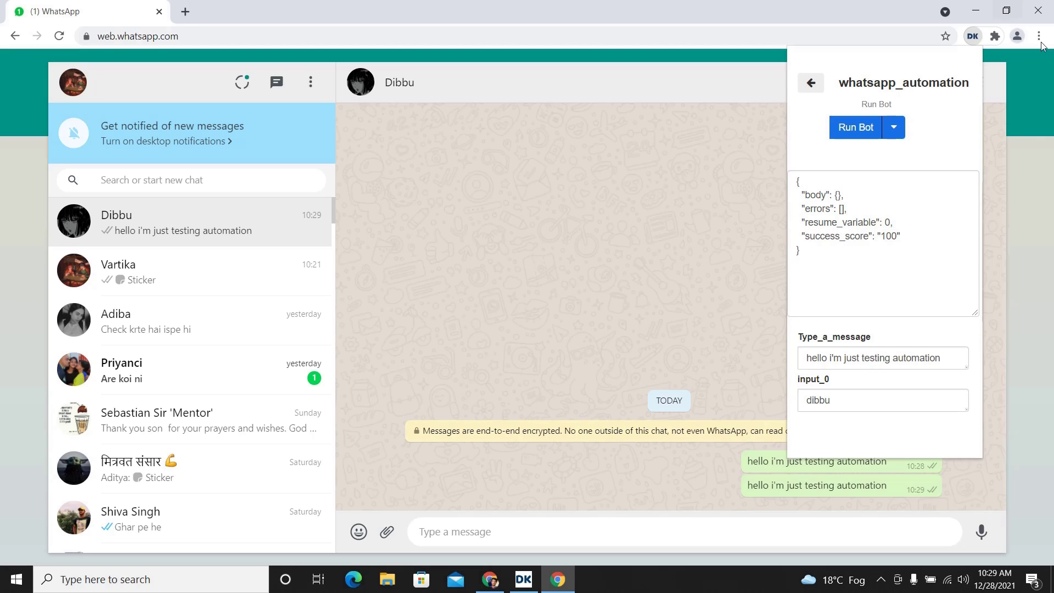
Switch the bot to Run Google Sheet and copy the sheet's link address
click(893, 132)
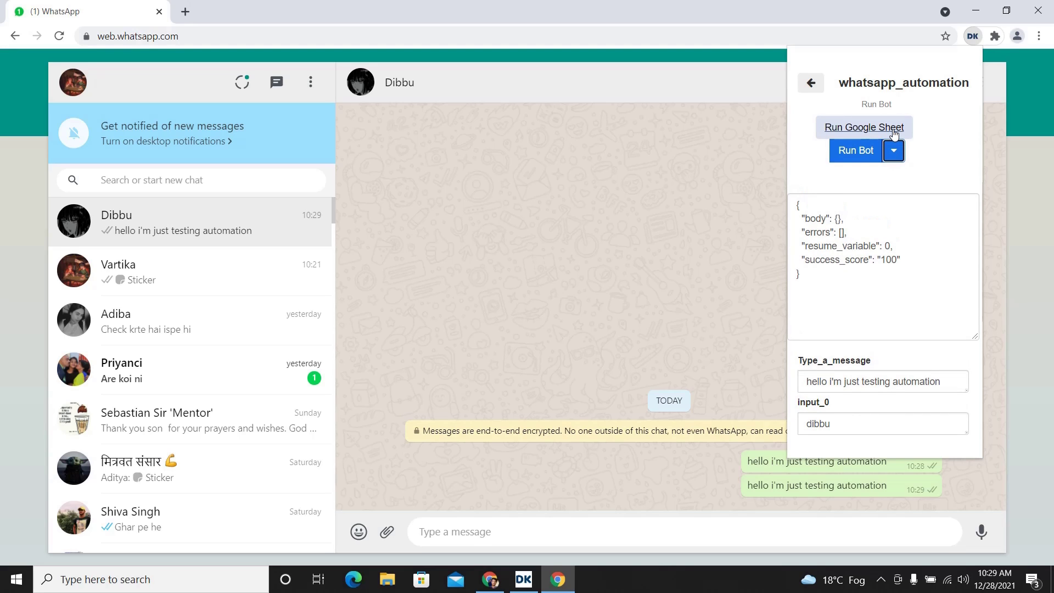
click(860, 130)
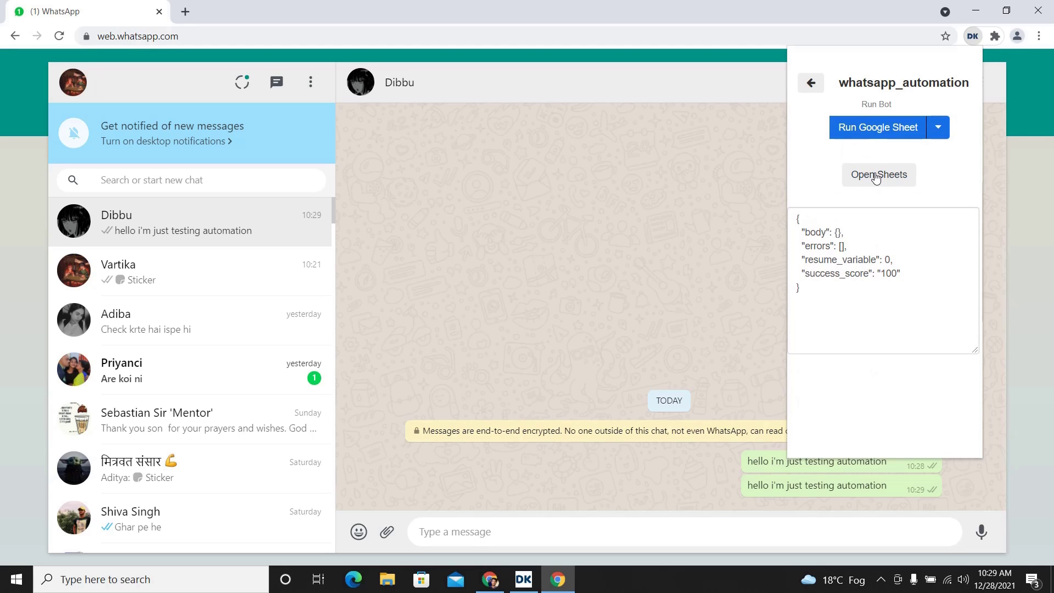
right_click(874, 175)
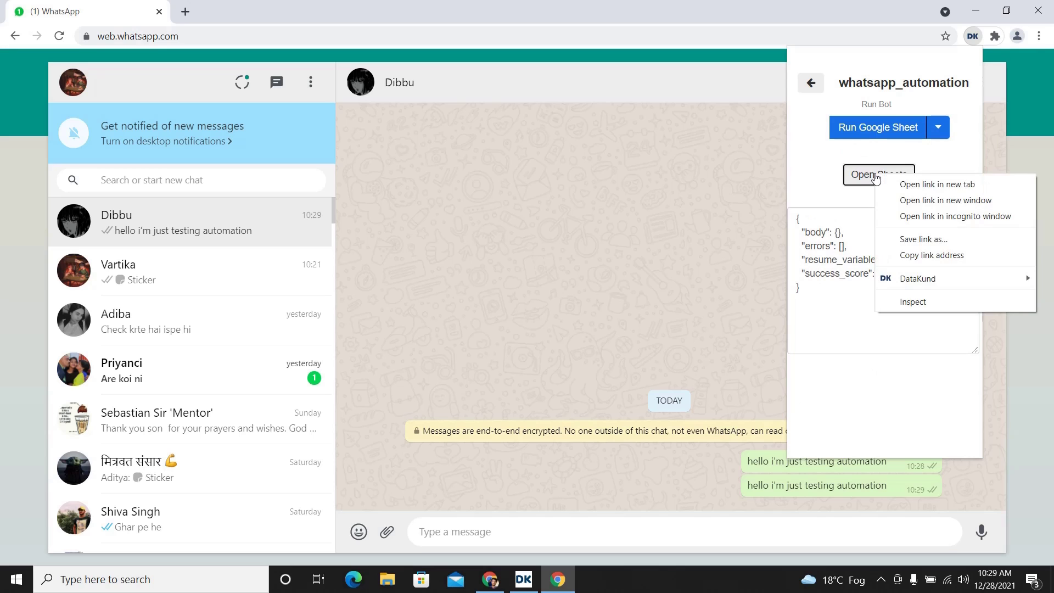
click(910, 255)
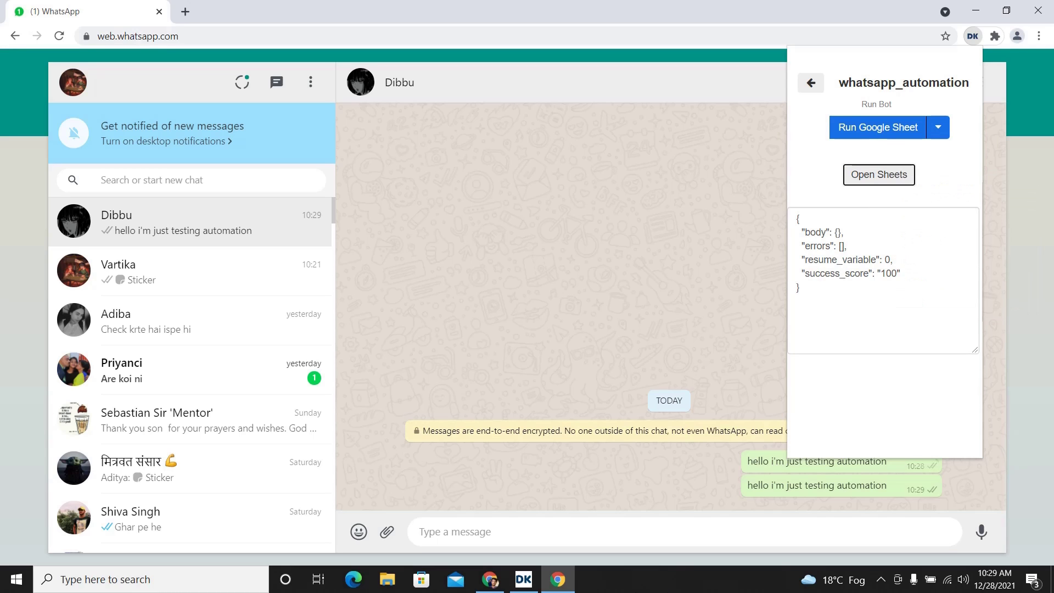
click(557, 579)
Paste the copied link into the address bar to load the bot's Google Sheet
click(332, 36)
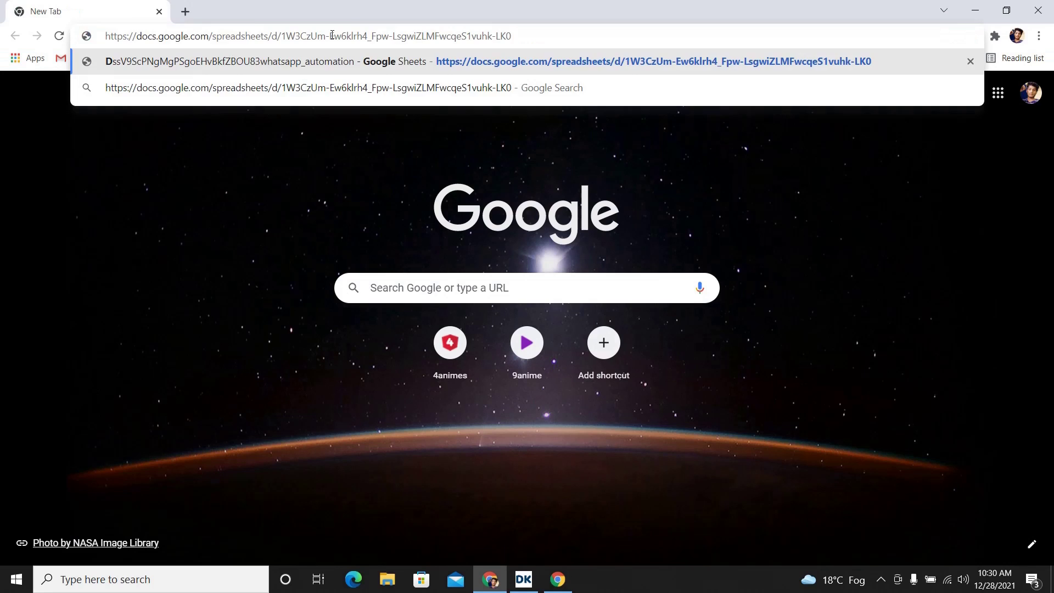
key(Return)
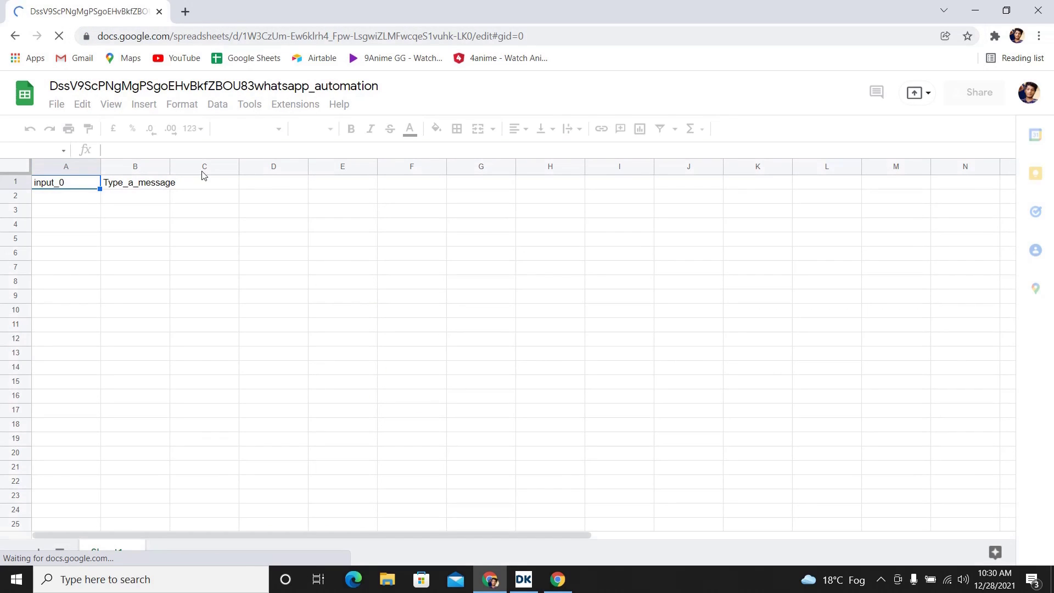
Enter abhineet, abhishek, raman, arjun, neha, divya, asmit in column A and the test message in B2
click(85, 196)
text(abhineet)
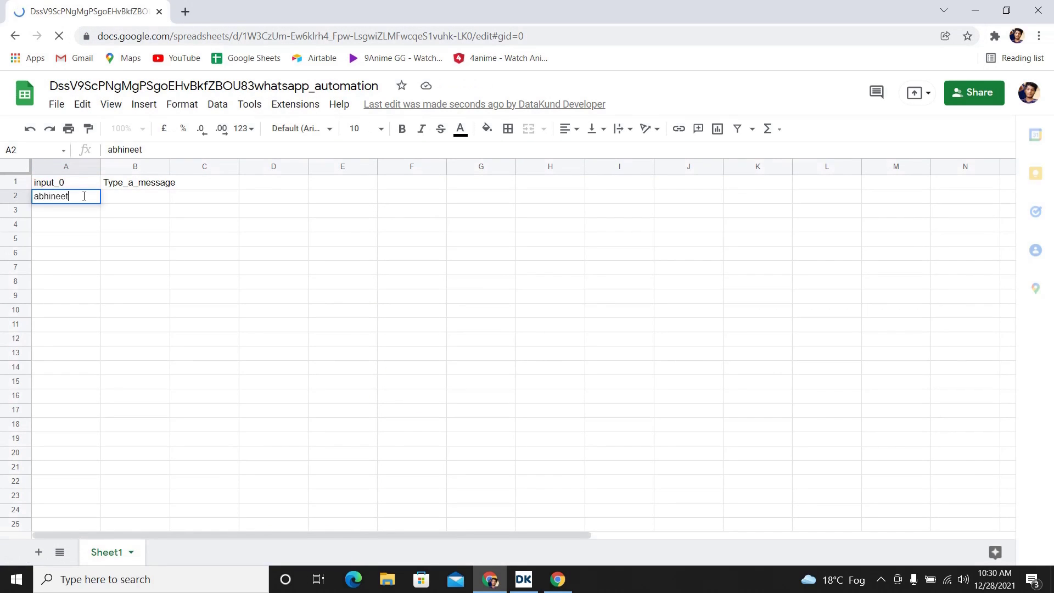
key(Return)
text(abhishek)
key(Return)
text(r)
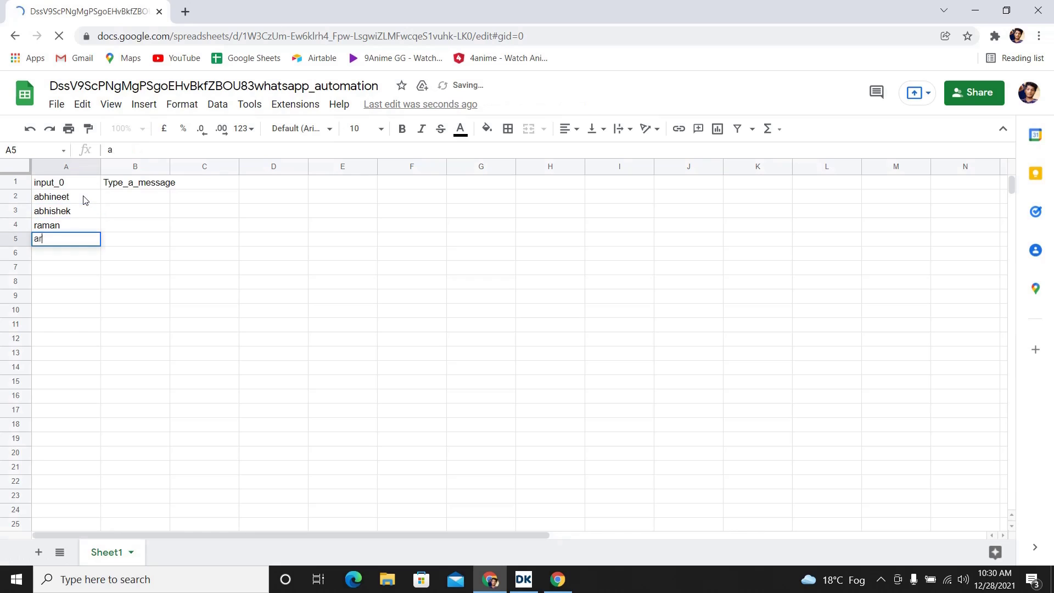
text(aman arjun neha divya)
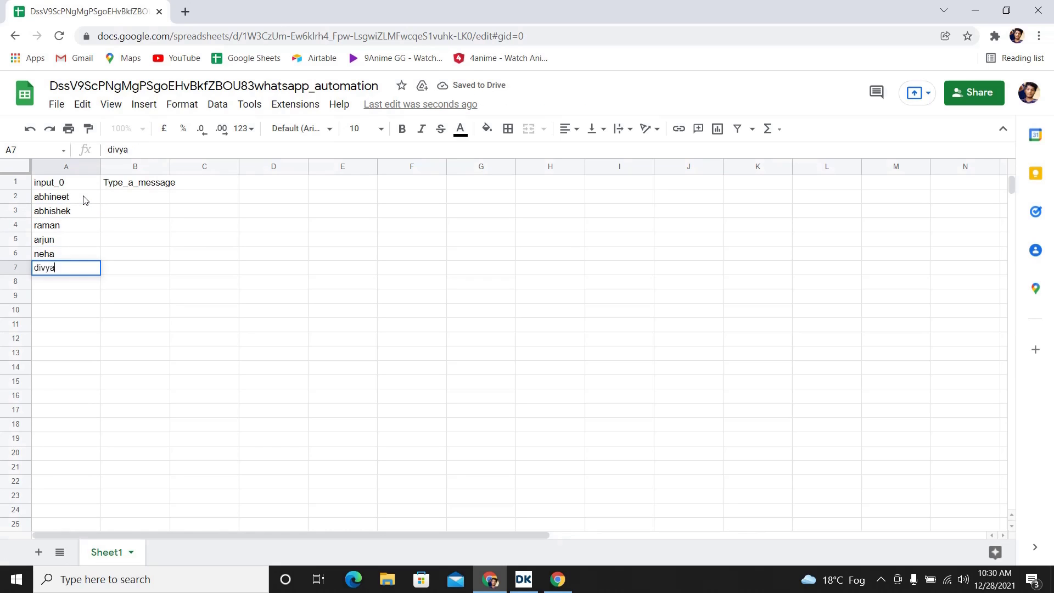
text( asmit)
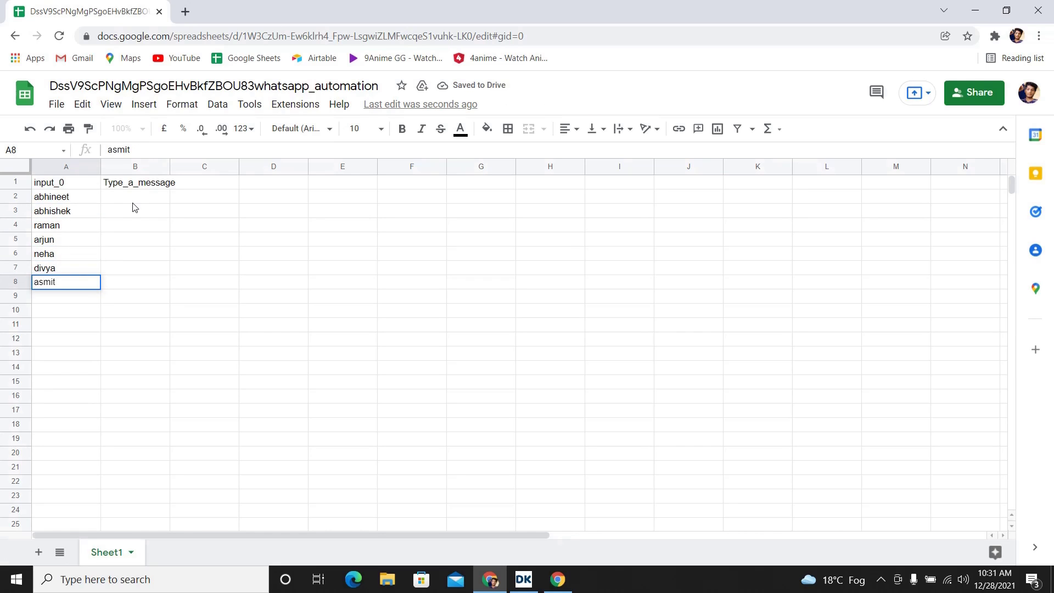
click(133, 201)
text(hello i'm just testing)
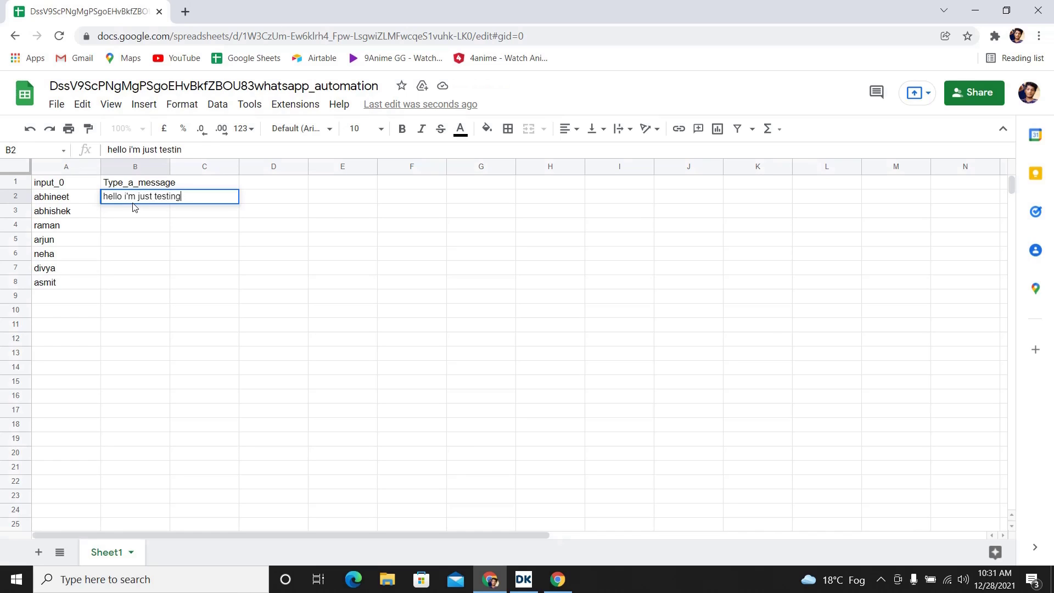
text( automation)
Commit the B2 message and widen column B so the message fits
click(172, 216)
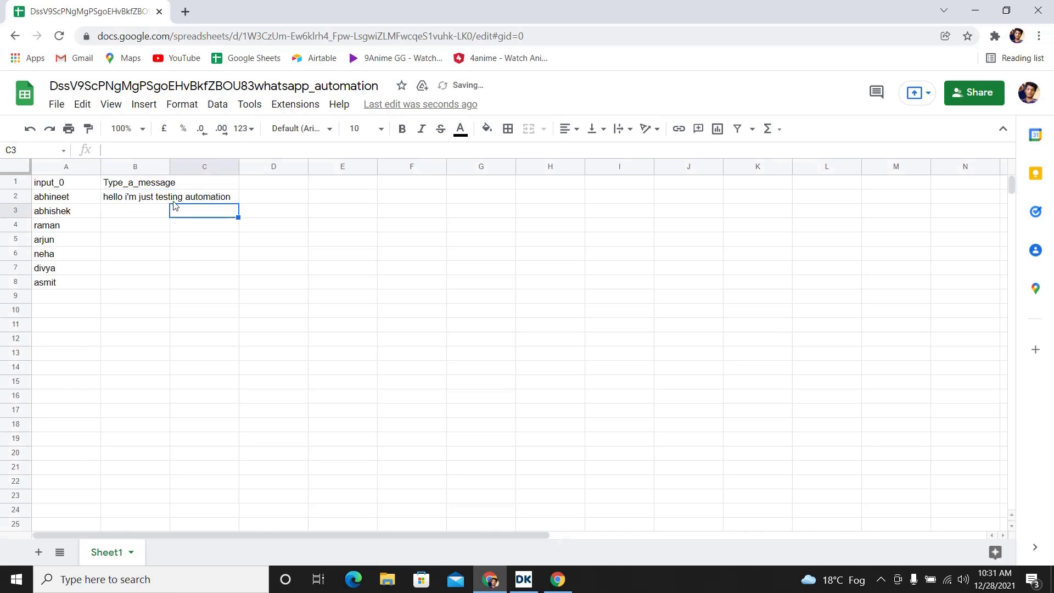
click(167, 198)
mouse_move(167, 172)
mouse_down()
mouse_move(240, 187)
mouse_move(234, 286)
mouse_up()
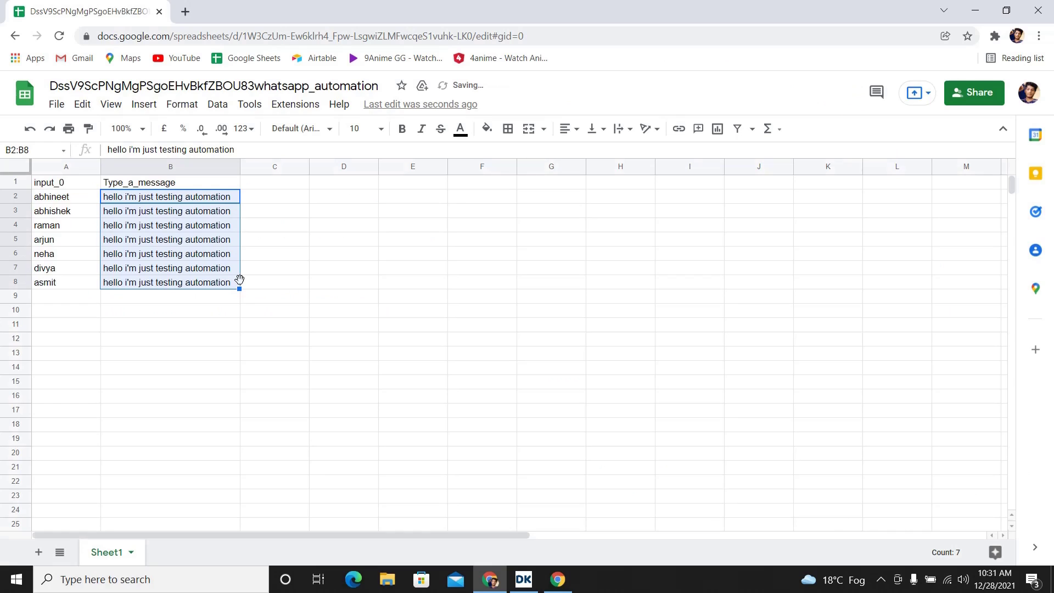
Return to the WhatsApp window and run the bot from the Google Sheet
click(558, 580)
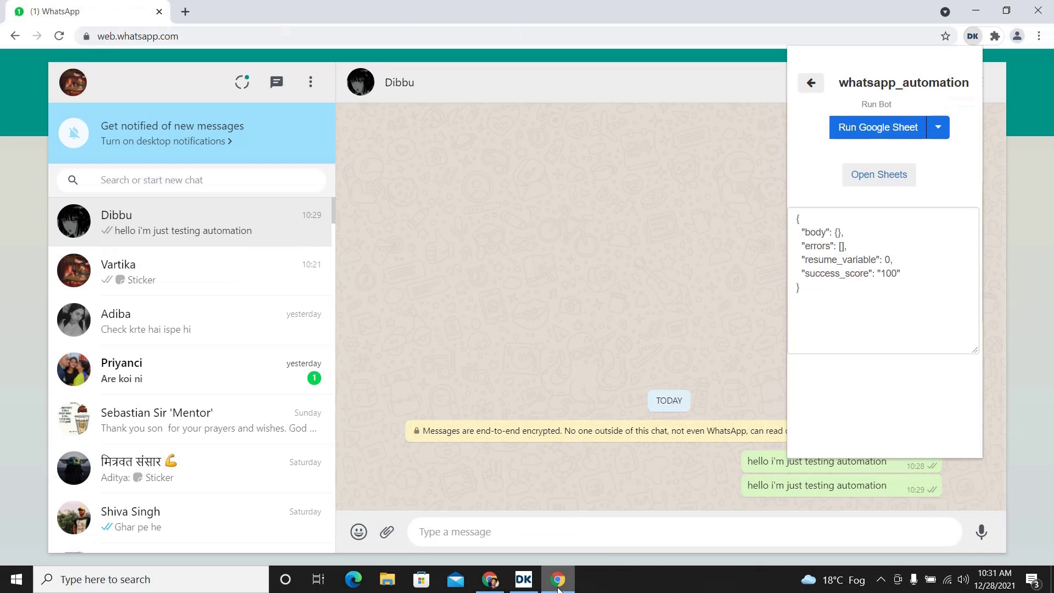
click(893, 129)
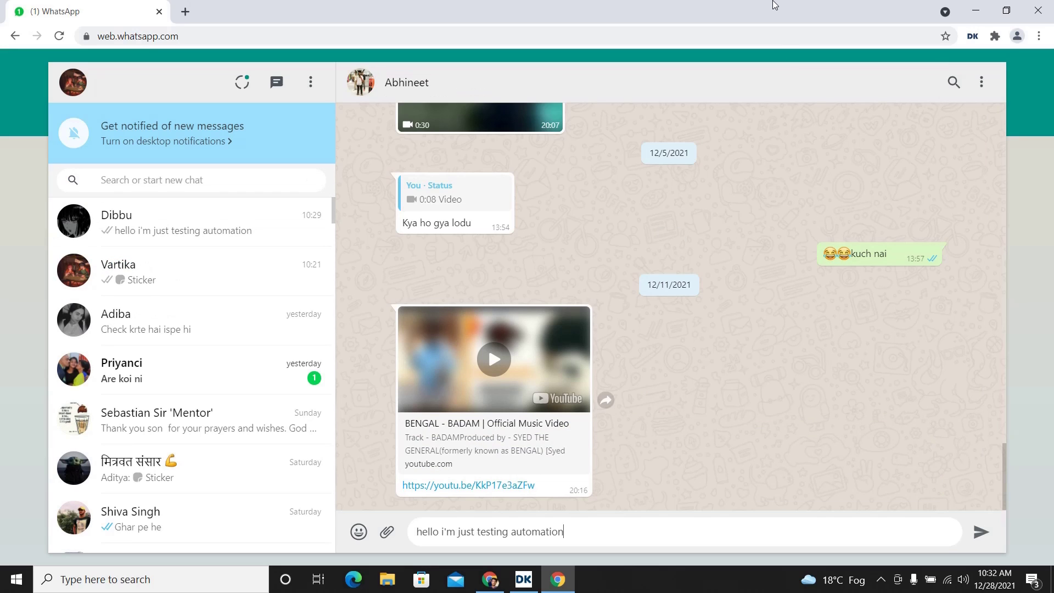
Send the test message to Abhineet and Abhishek sir
key(Return)
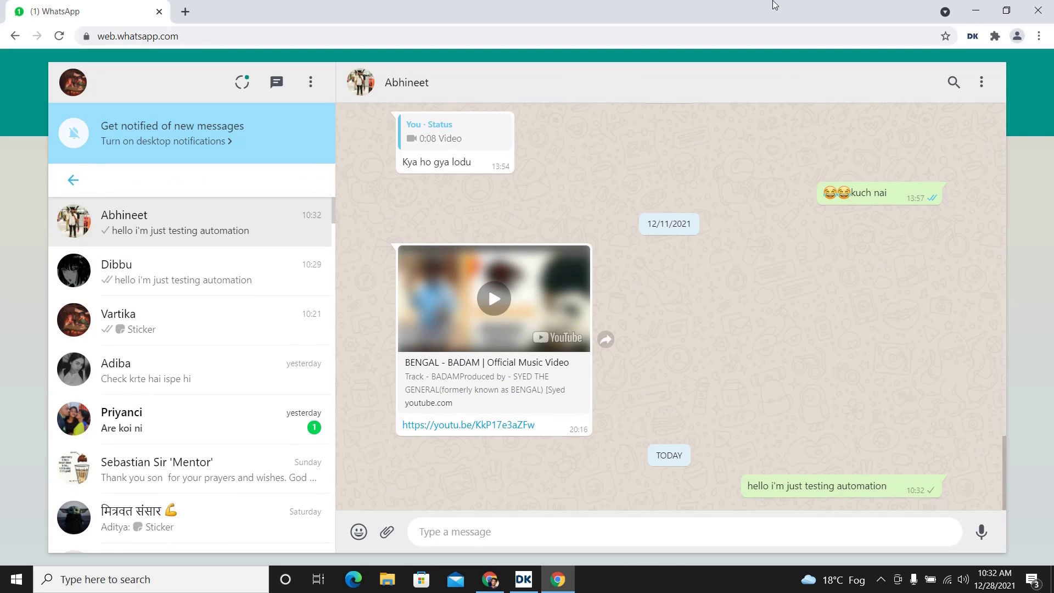
text(abhishek)
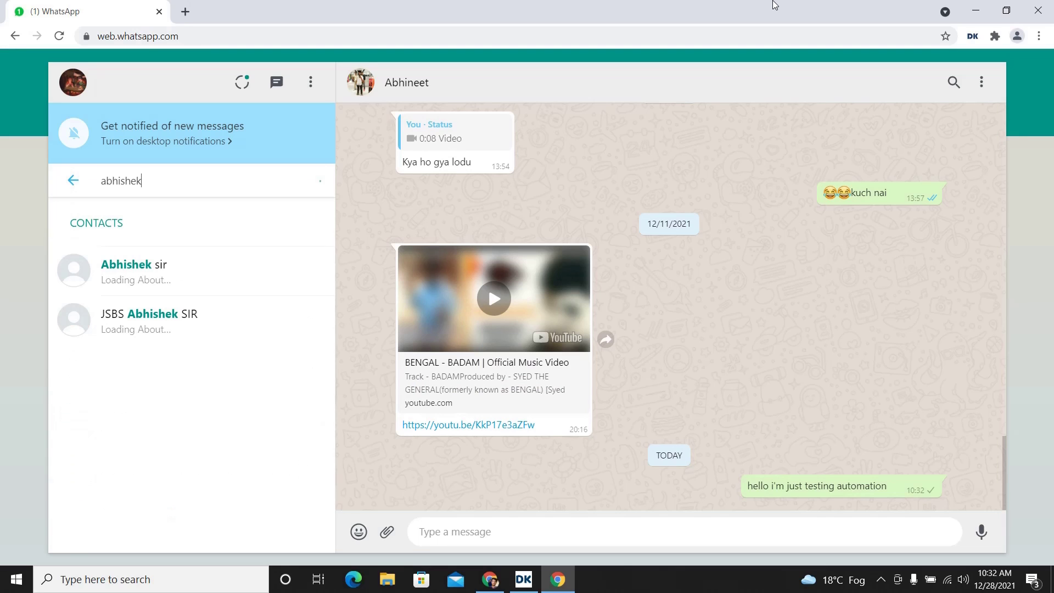
key(Return)
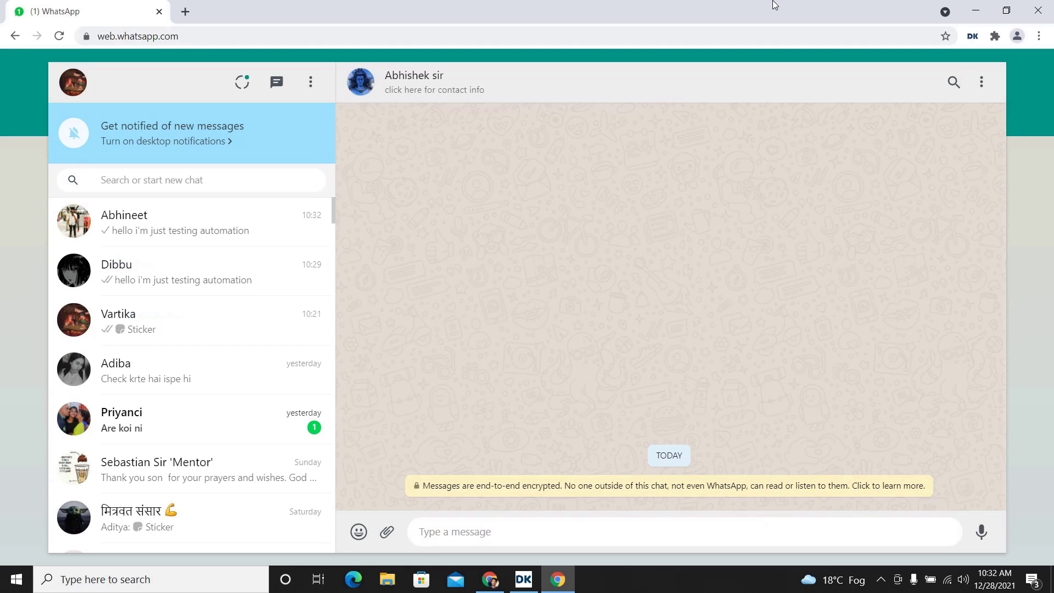
text(hello i'm just testing automation)
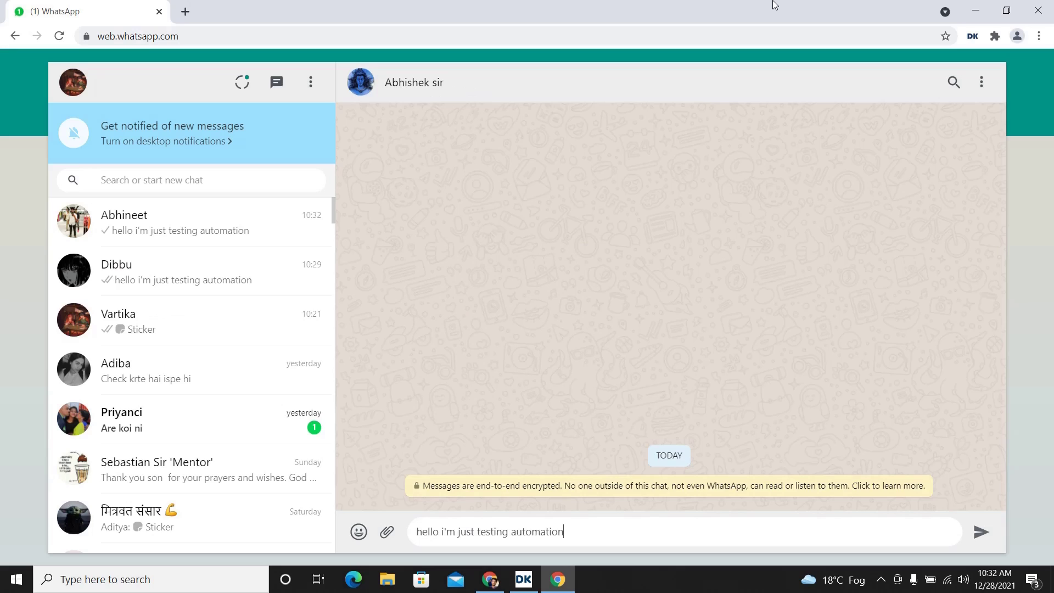
key(Return)
key(ctrl+alt+slash)
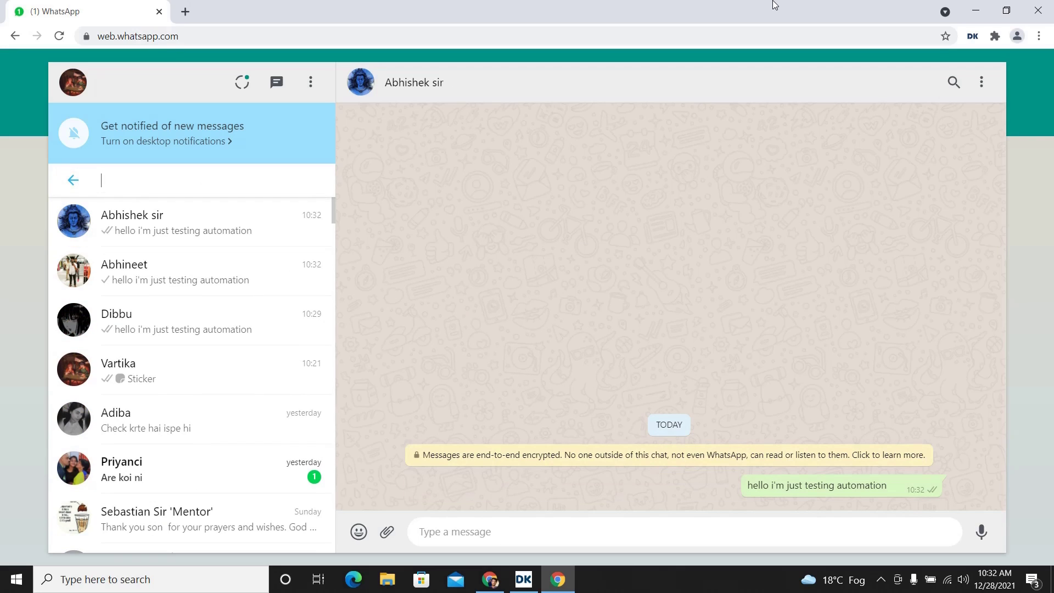
text(raman)
key(Return)
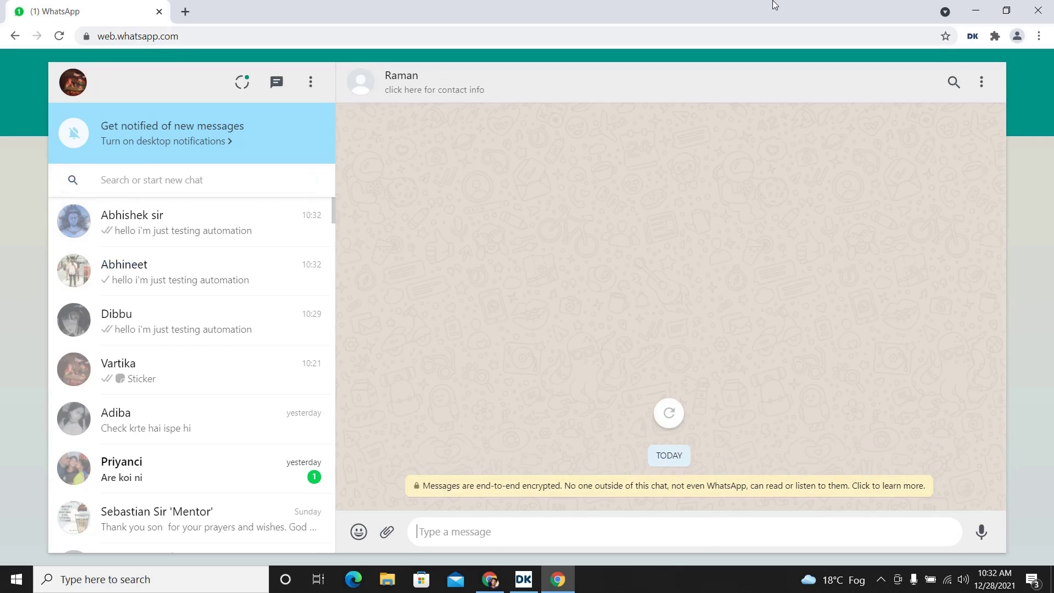
text(hello i'm just testing automation)
key(Return)
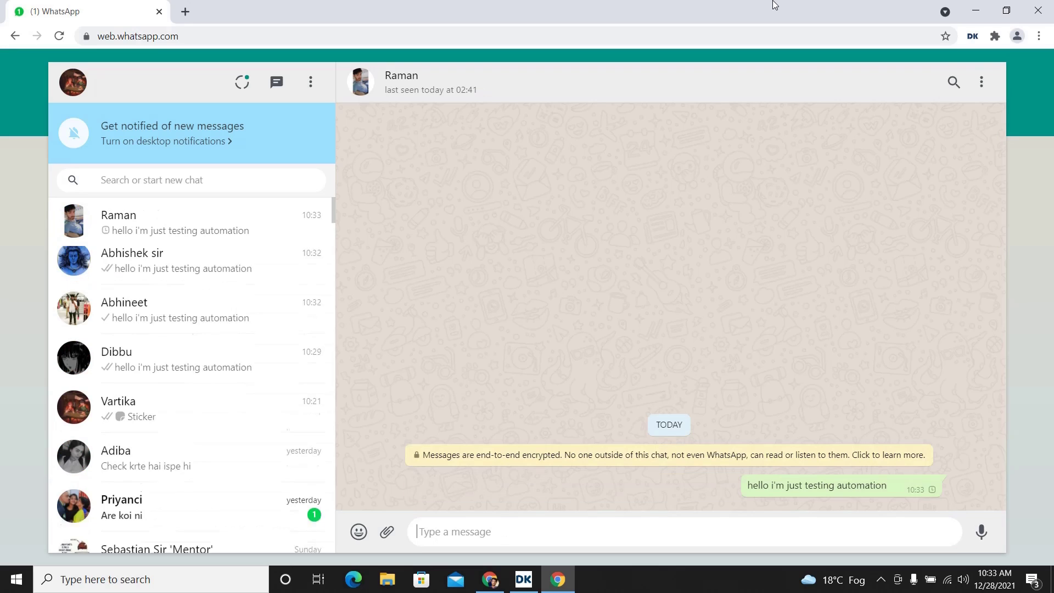
key(ctrl+alt+slash)
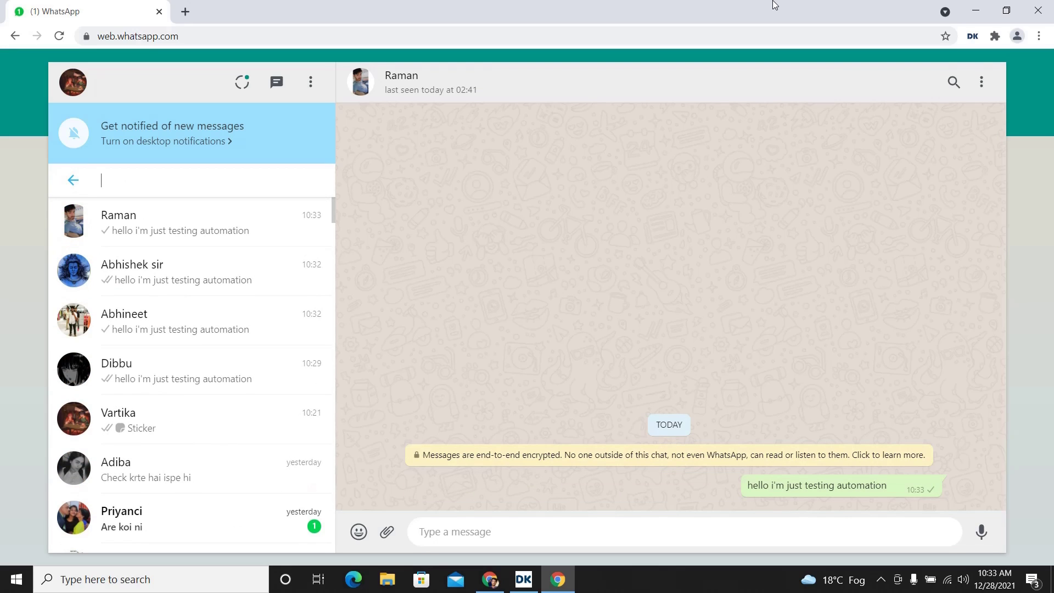
text(arjun)
key(Return)
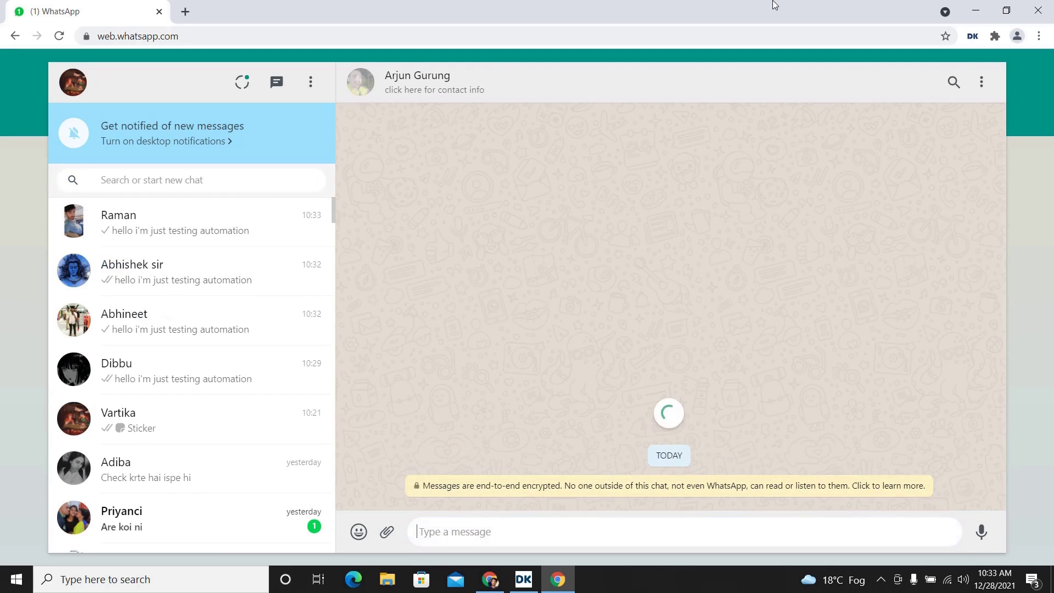
text(hello i'm just testing automation)
key(Return)
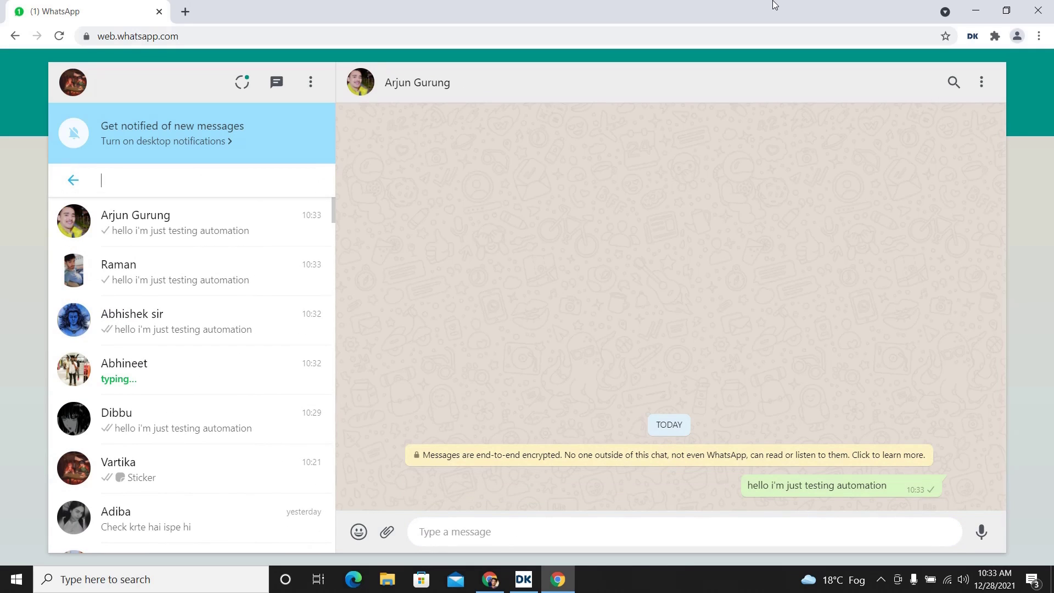
text(neha)
key(Return)
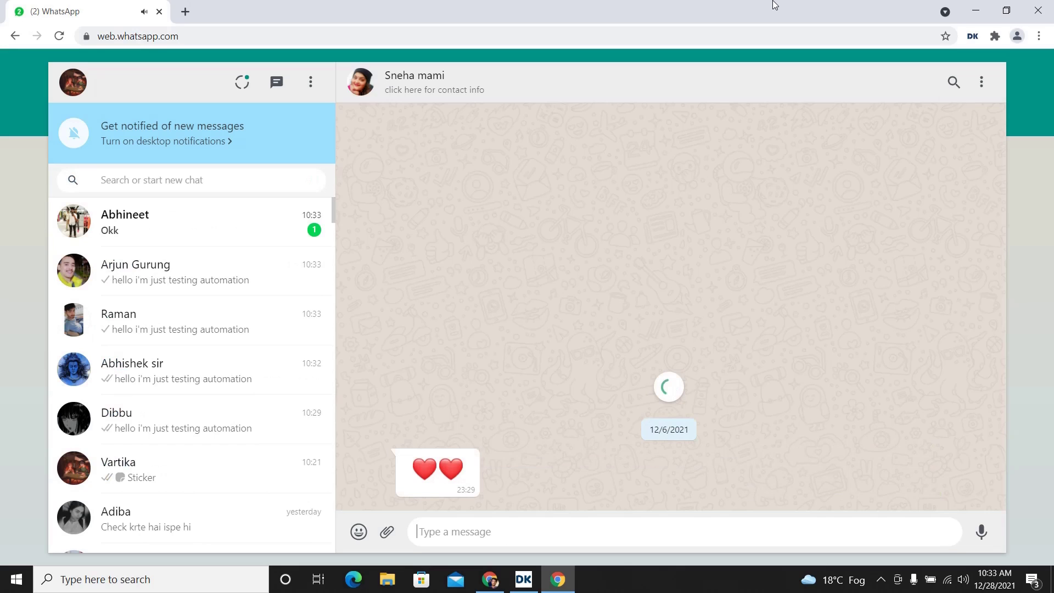
text(hello i'm just testing automation)
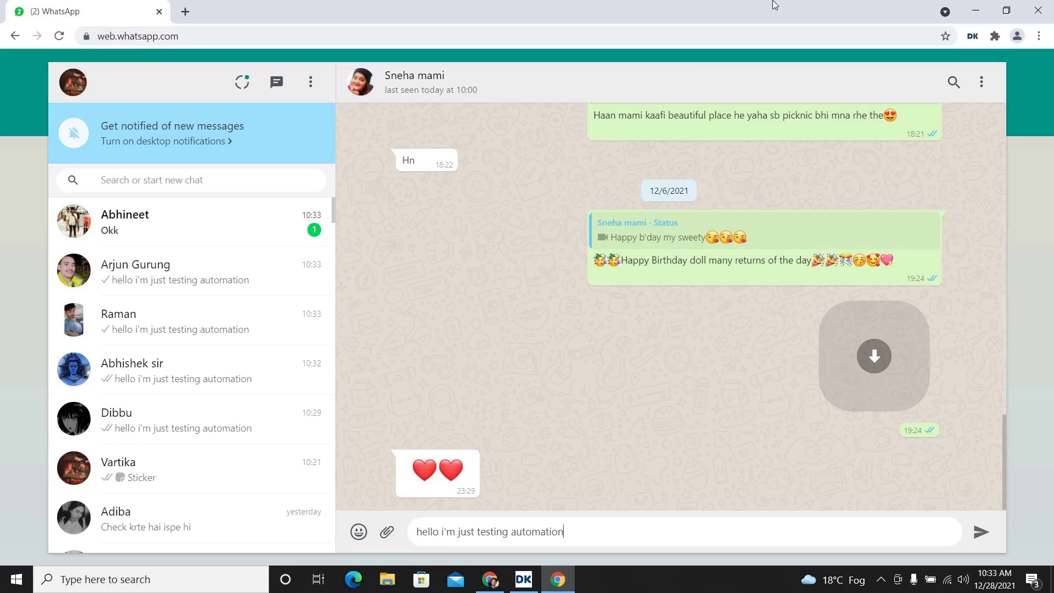
key(Return)
text(dibbu)
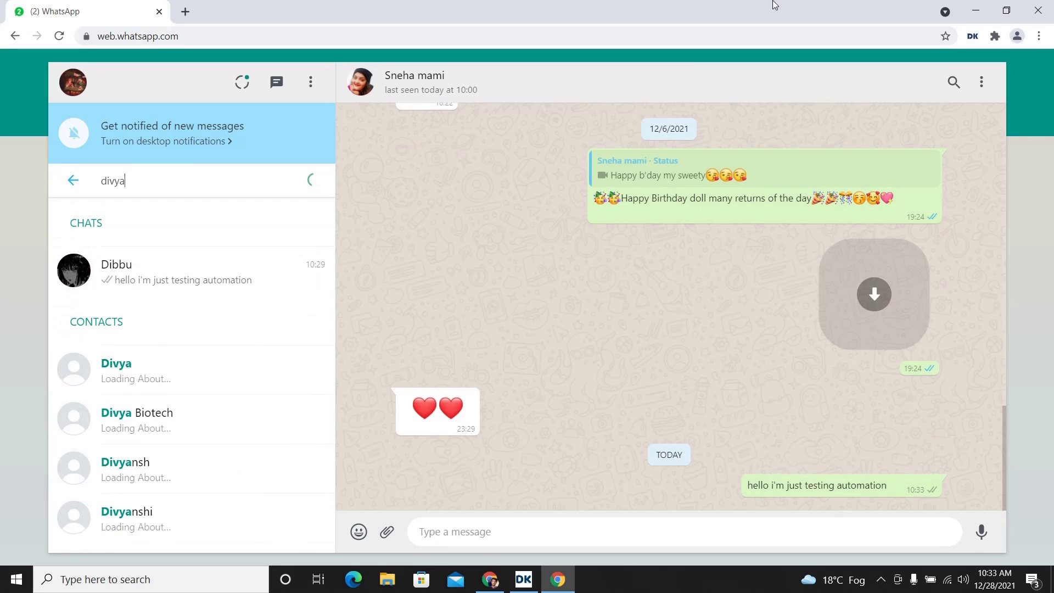
key(Return)
text(hello i'm just testing automation)
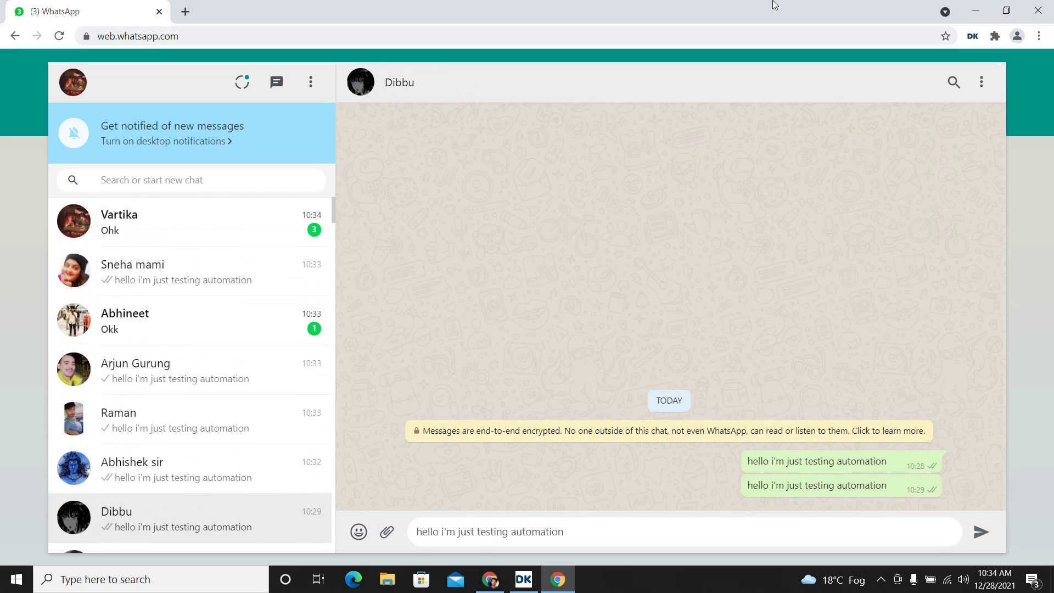
key(Return)
key(ctrl+alt+slash)
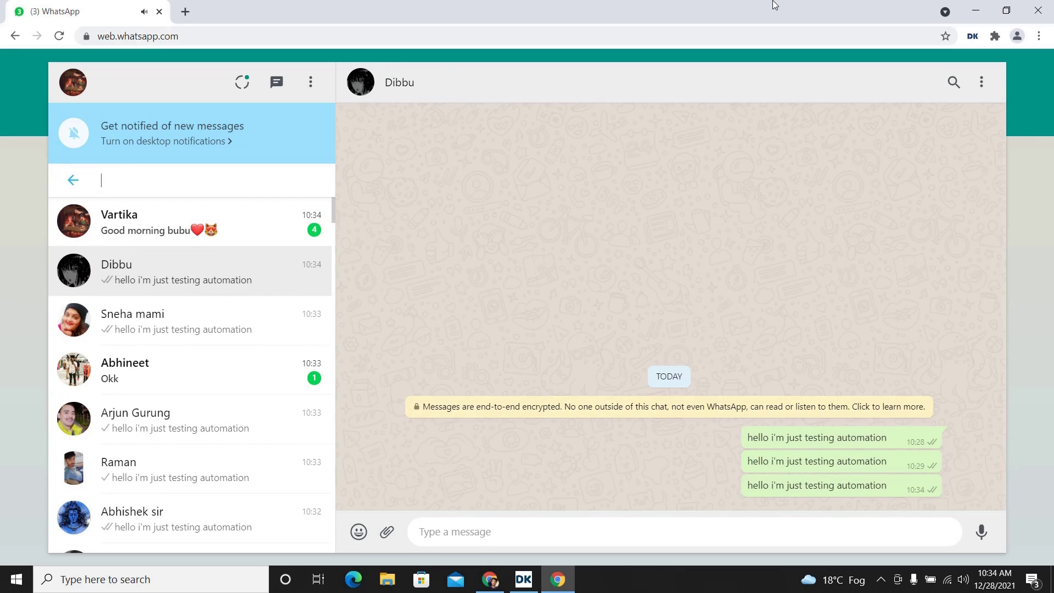
text(asmit)
key(Return)
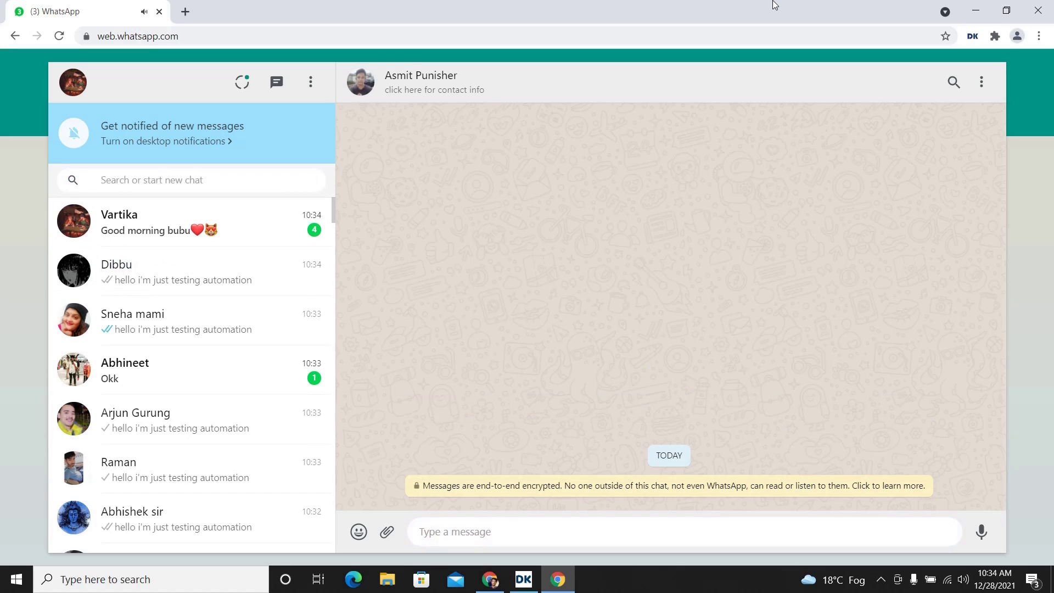